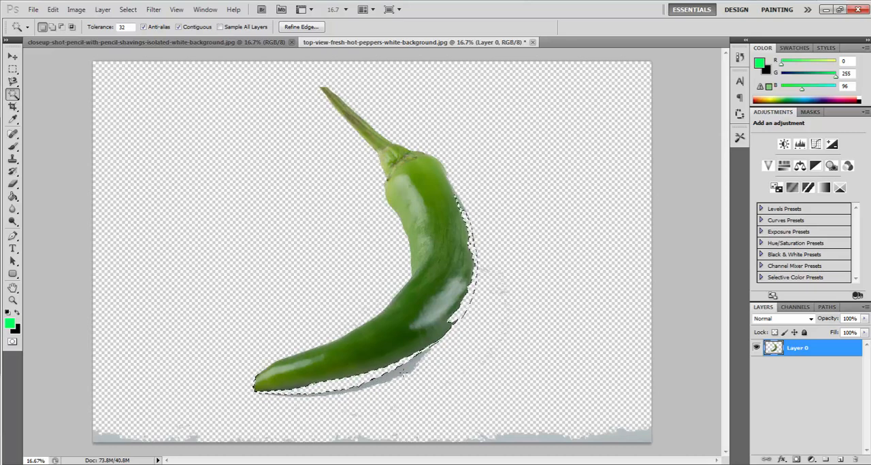
# - Delete the grey shadow beneath the pepper's lower edge using Magic Wand selections and clear the selection
pyautogui.click(404, 372)
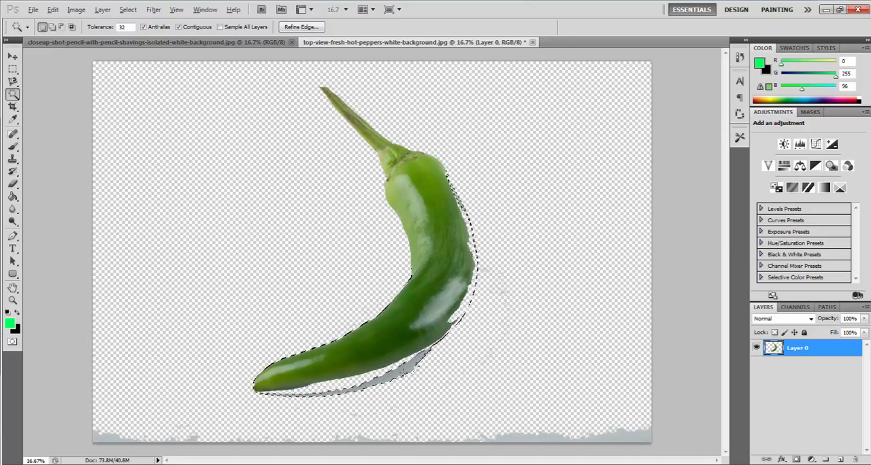
pyautogui.hotkey('ctrl', 'z')
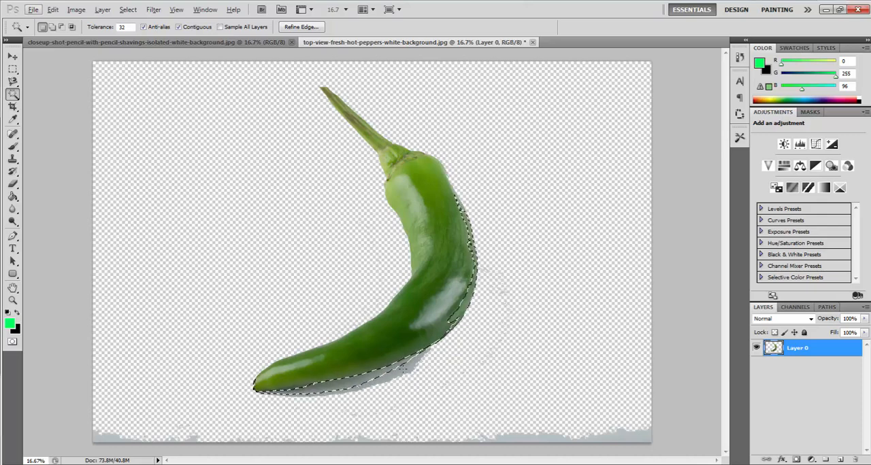
pyautogui.press('Delete')
pyautogui.click(401, 373)
pyautogui.press('Delete')
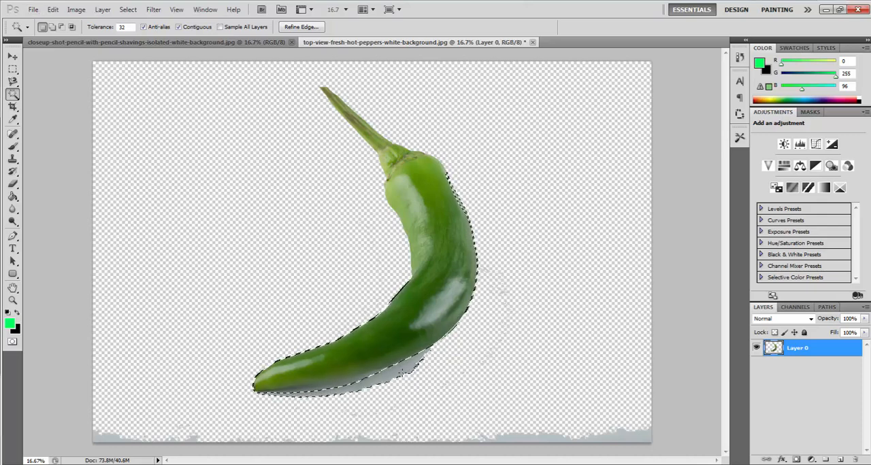
pyautogui.hotkey('ctrl', 'd')
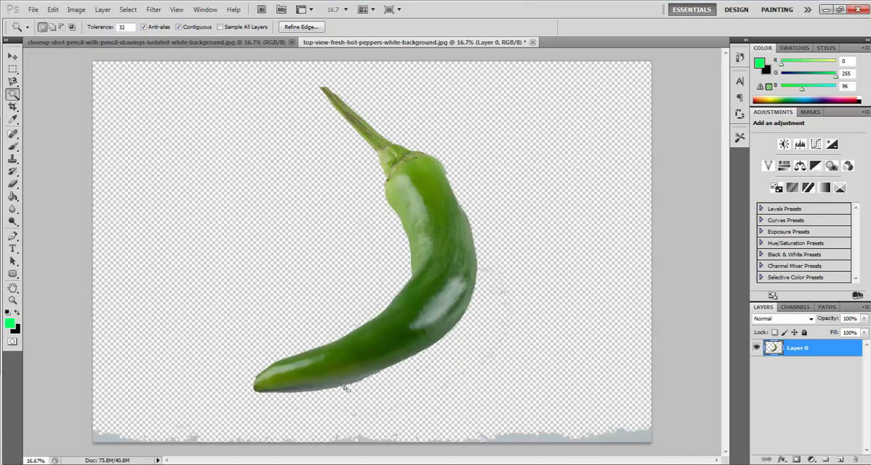
# - Try to delete the remaining shadow along the pepper's lower edge with the Magic Wand, and undo the deletion
pyautogui.click(345, 384)
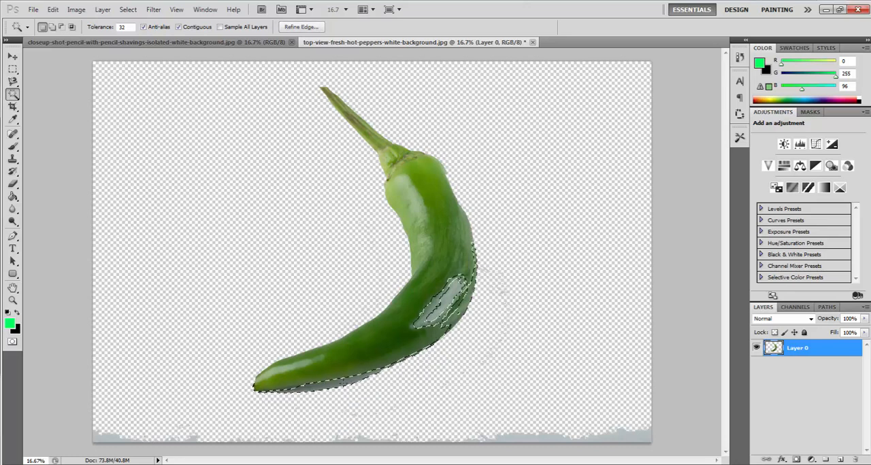
pyautogui.click(346, 385)
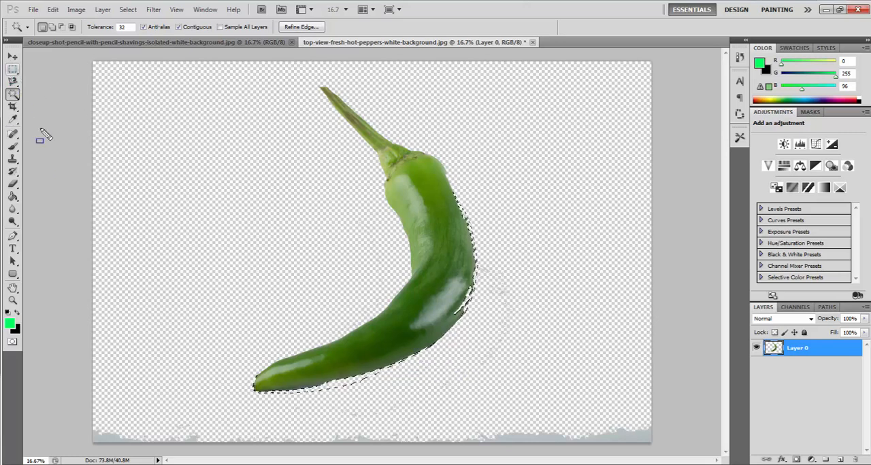
pyautogui.click(12, 69)
pyautogui.moveTo(178, 174); pyautogui.dragTo(226, 221)
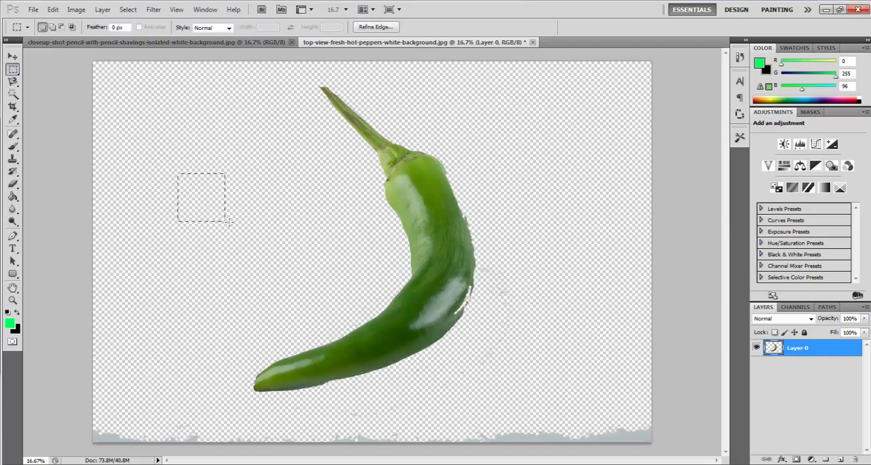
pyautogui.click(183, 118)
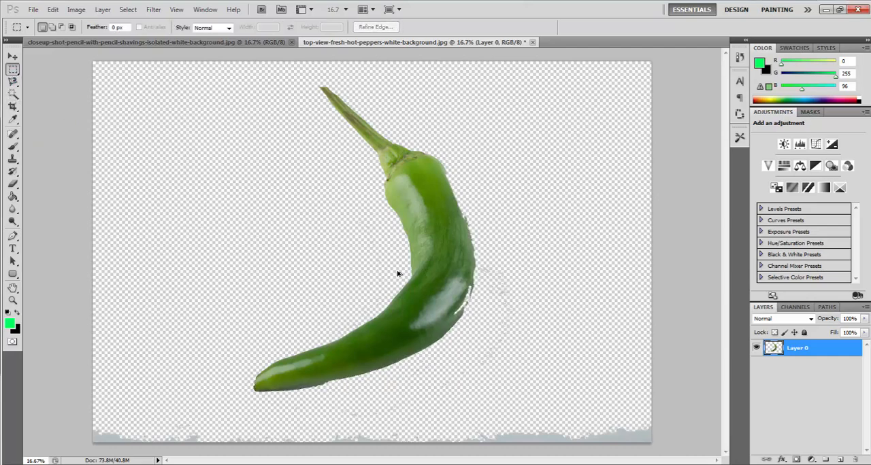
pyautogui.hotkey('ctrl', 'alt', 'z')
pyautogui.hotkey('ctrl', 'alt', 'z')
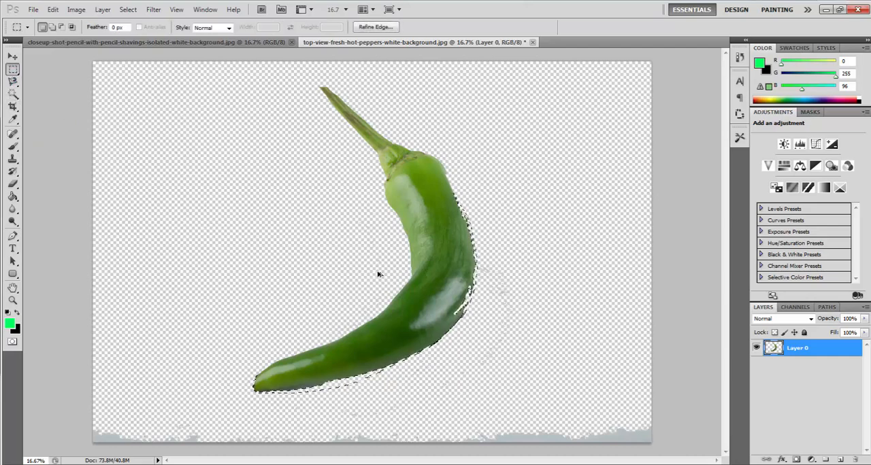
pyautogui.moveTo(237, 177); pyautogui.dragTo(302, 246)
pyautogui.click(202, 252)
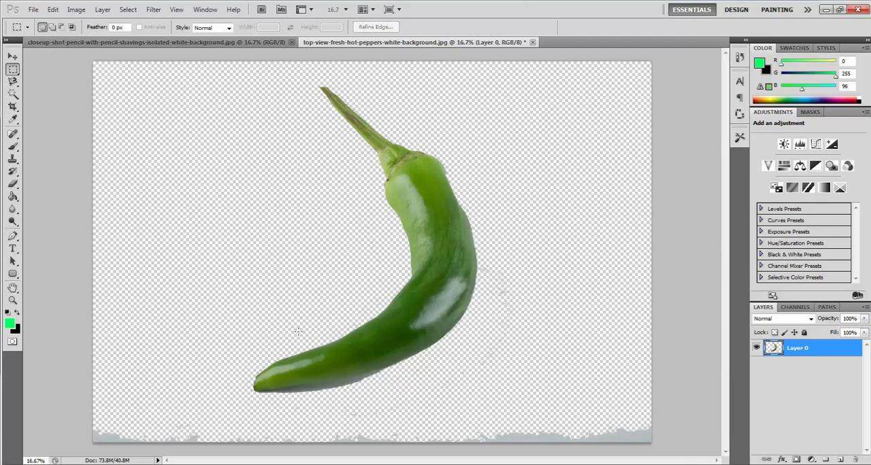
# - Choose the Eraser tool for cleaning the pepper's edge and set its brush size to 53 px
pyautogui.scroll(5, 351, 410)
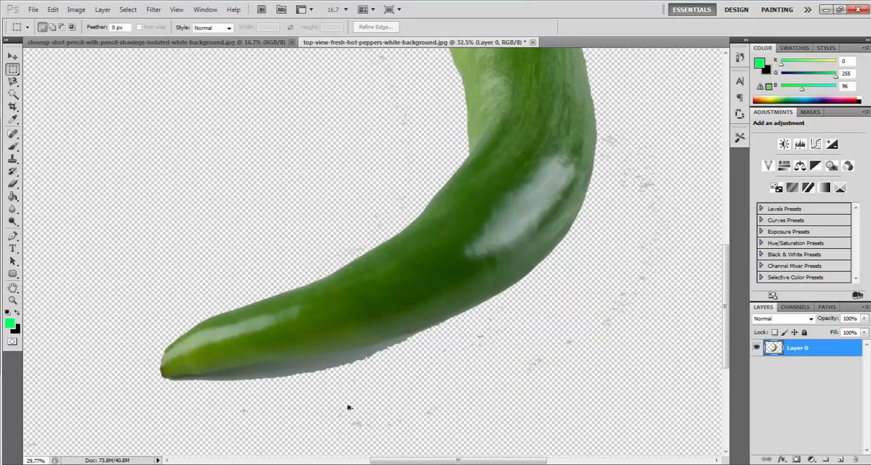
pyautogui.scroll(-4, 350, 407)
pyautogui.scroll(-2, 350, 404)
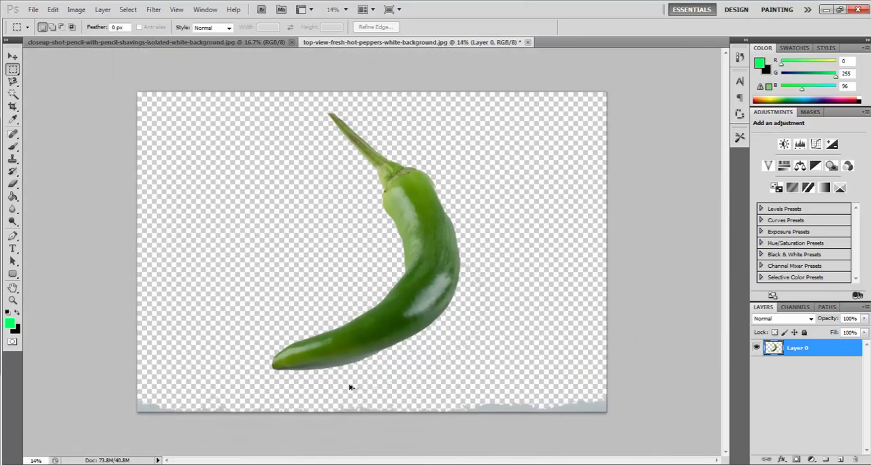
pyautogui.scroll(8, 350, 388)
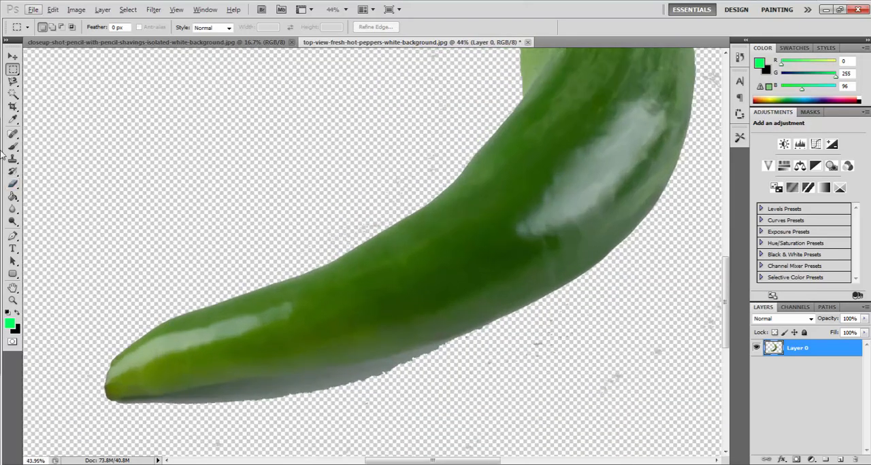
pyautogui.click(13, 184)
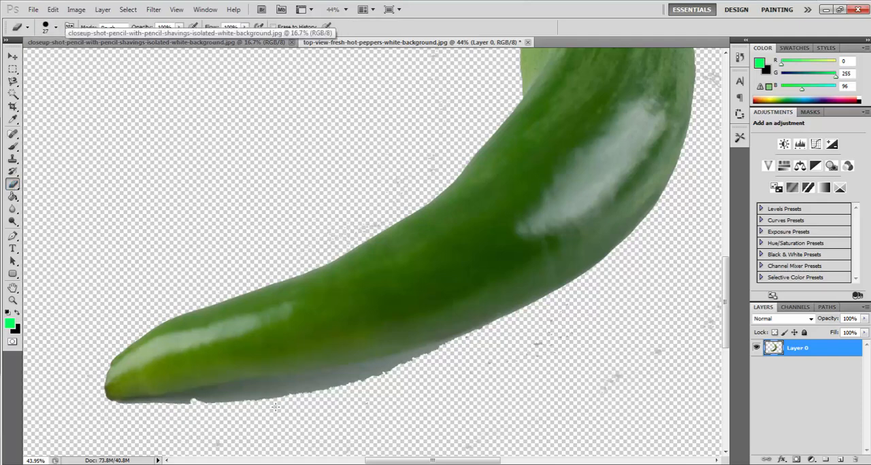
pyautogui.click(55, 27)
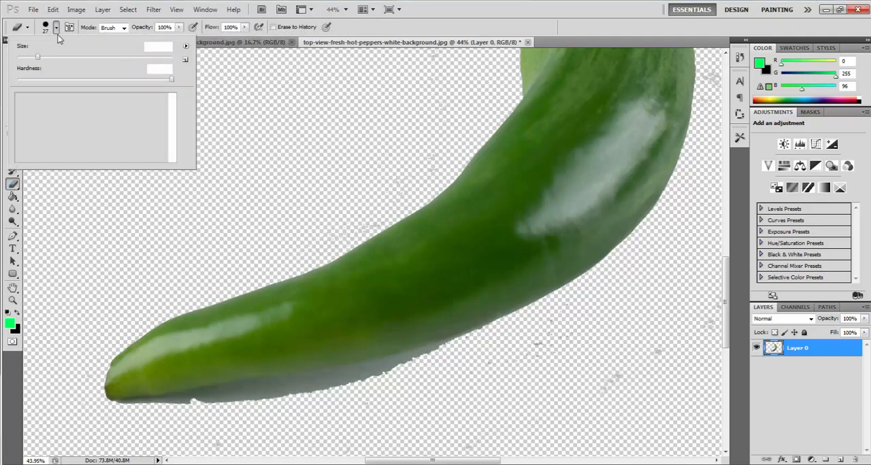
pyautogui.moveTo(39, 59); pyautogui.dragTo(57, 57)
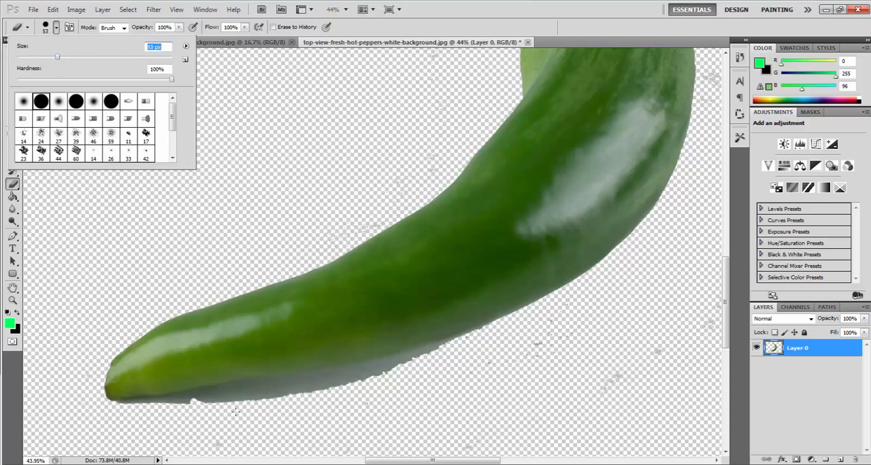
pyautogui.click(275, 424)
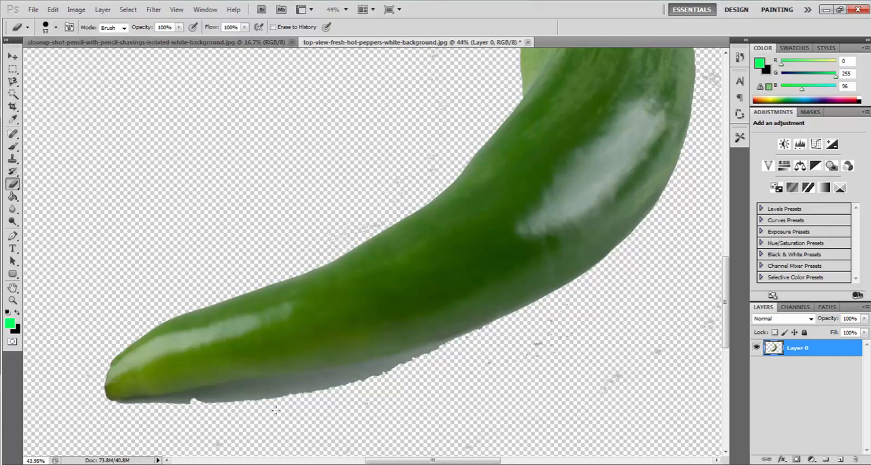
# - Erase the leftover grey shadow along the pepper's lower edge, from the tip to the middle of its underside
pyautogui.moveTo(322, 400); pyautogui.dragTo(109, 406)
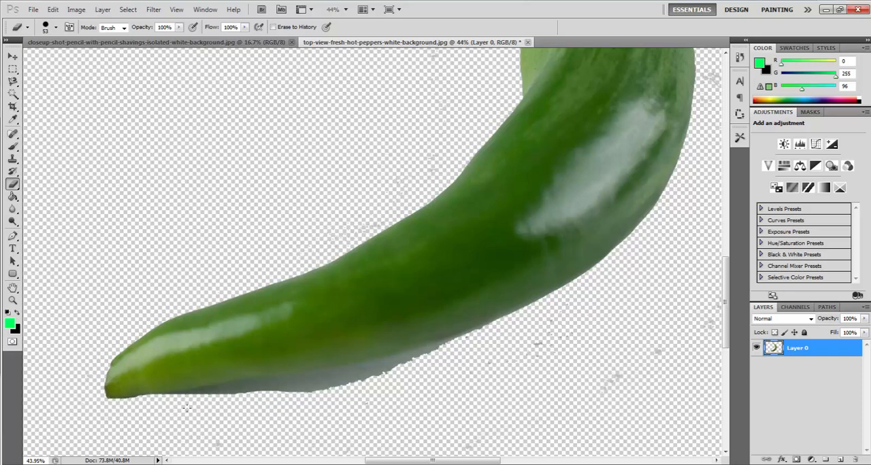
pyautogui.moveTo(198, 402); pyautogui.dragTo(396, 371)
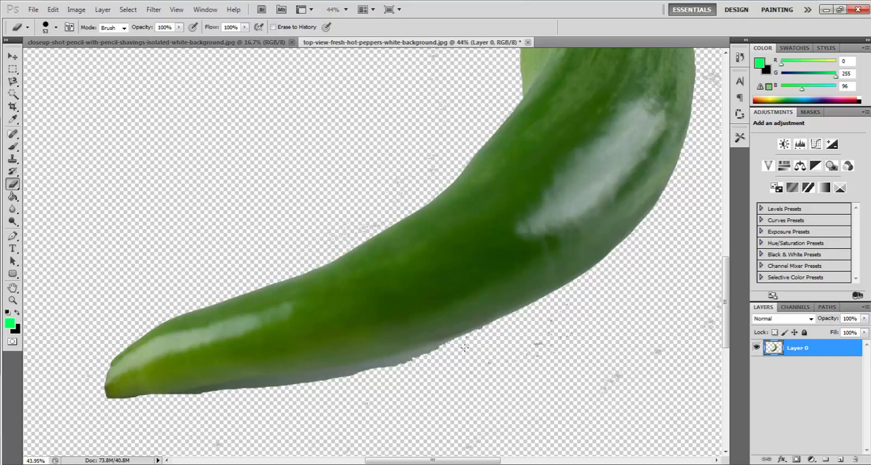
pyautogui.moveTo(464, 347)
pyautogui.mouseDown()
pyautogui.moveTo(178, 399)
pyautogui.moveTo(219, 396)
pyautogui.moveTo(229, 393)
pyautogui.moveTo(148, 403)
pyautogui.mouseUp()
pyautogui.moveTo(294, 384); pyautogui.dragTo(357, 374)
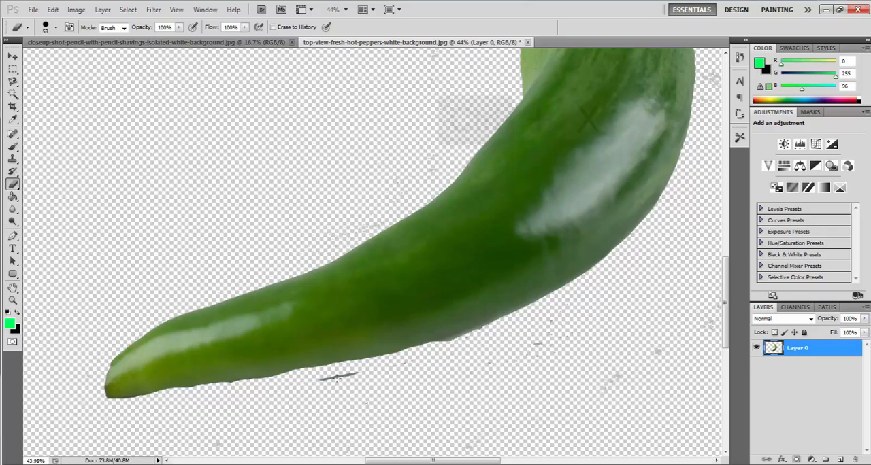
pyautogui.hotkey('ctrl', 'x')
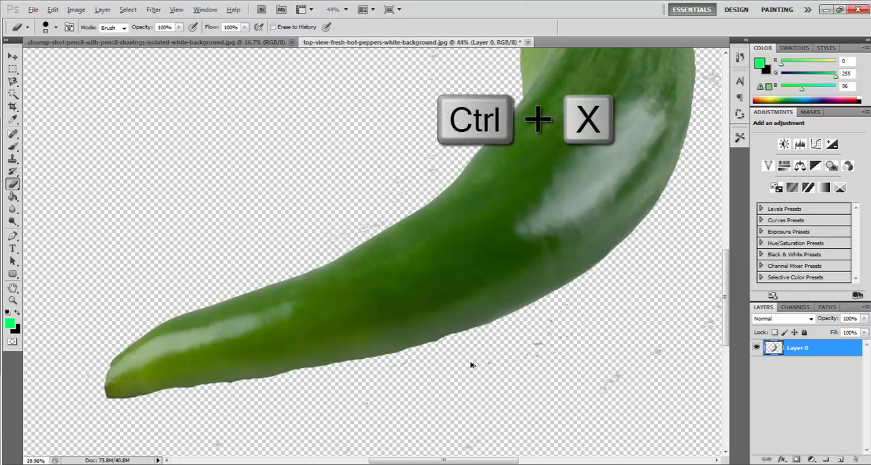
# - Enclose the whole pepper in a rectangular marquee selection and cut it from the layer
pyautogui.scroll(-3, 477, 362)
pyautogui.scroll(-1, 510, 371)
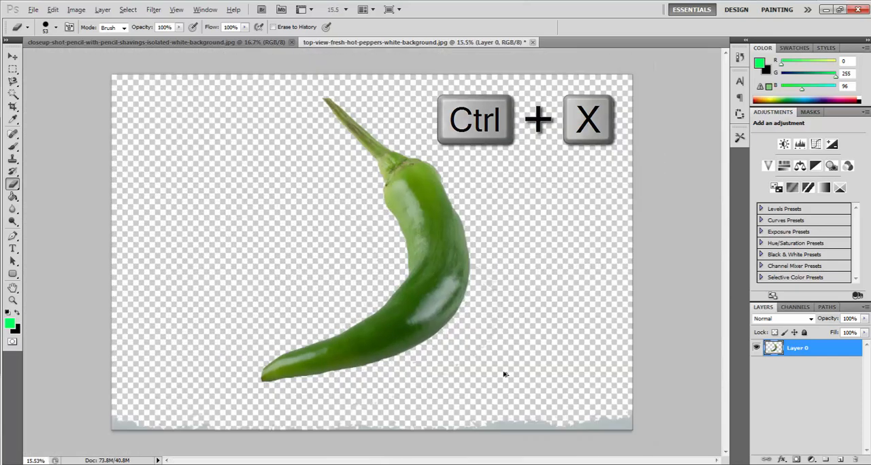
pyautogui.press('m')
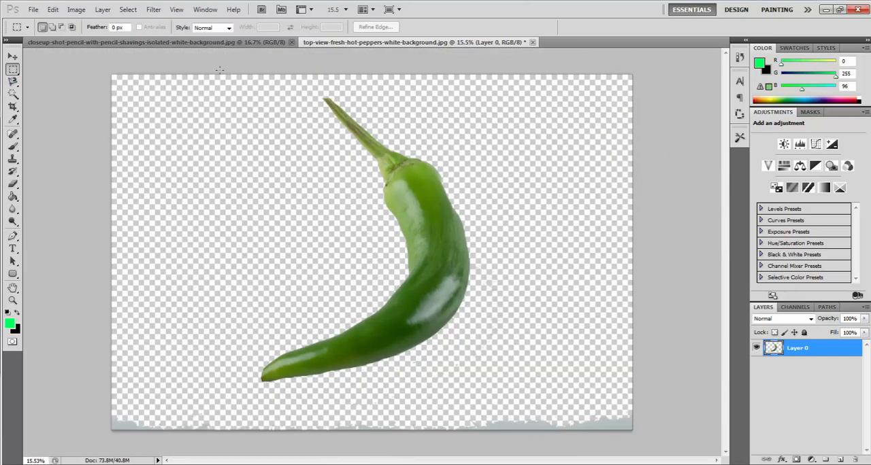
pyautogui.moveTo(437, 303); pyautogui.dragTo(495, 347)
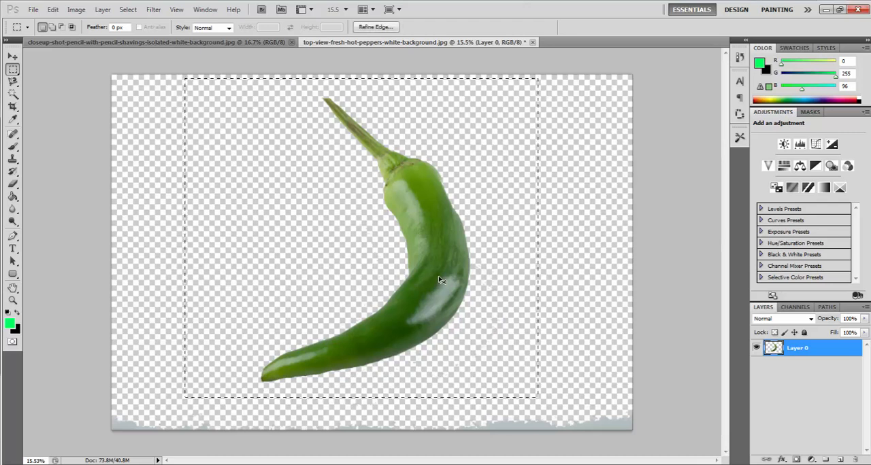
pyautogui.hotkey('ctrl', 'x')
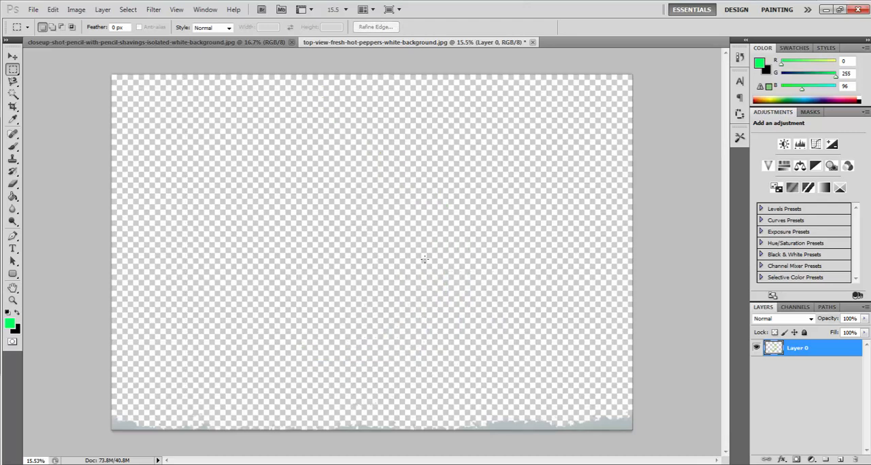
# - Create a new document 1280 pixels wide and 720 pixels high
pyautogui.hotkey('ctrl', 'n')
pyautogui.doubleClick(374, 166)
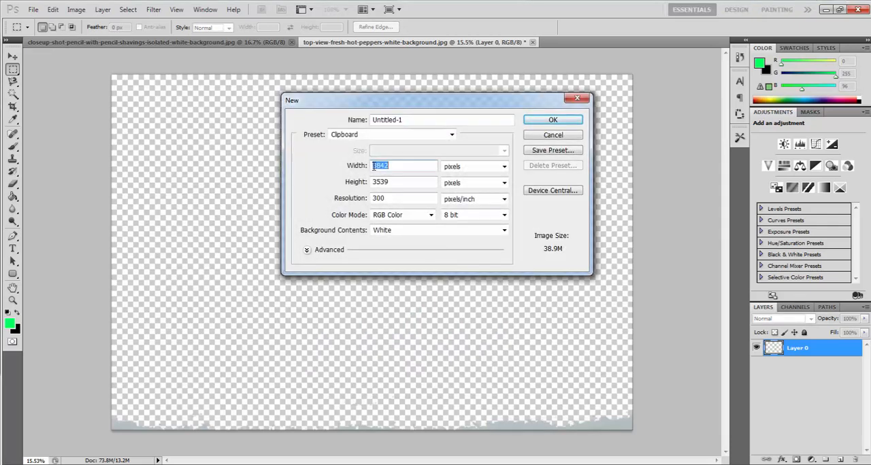
pyautogui.write('1280')
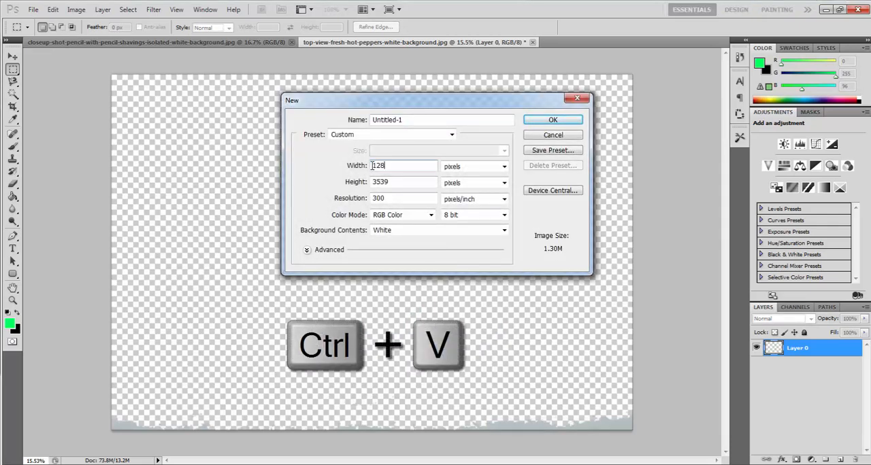
pyautogui.doubleClick(379, 183)
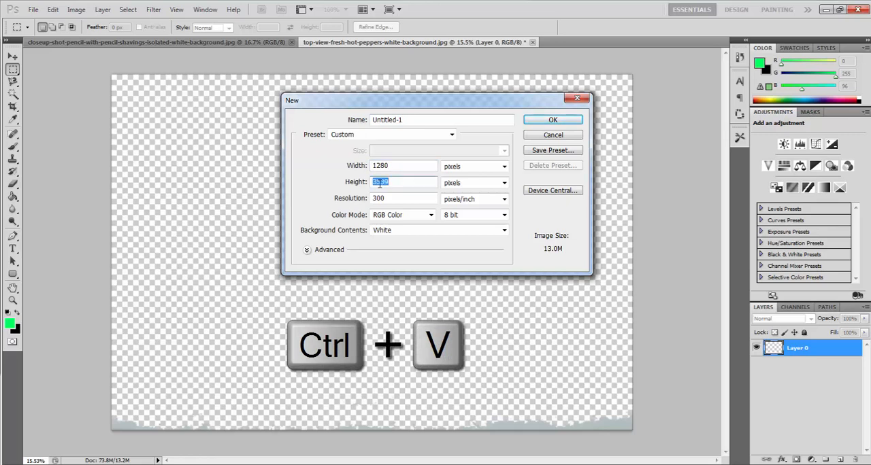
pyautogui.write('720')
pyautogui.click(551, 120)
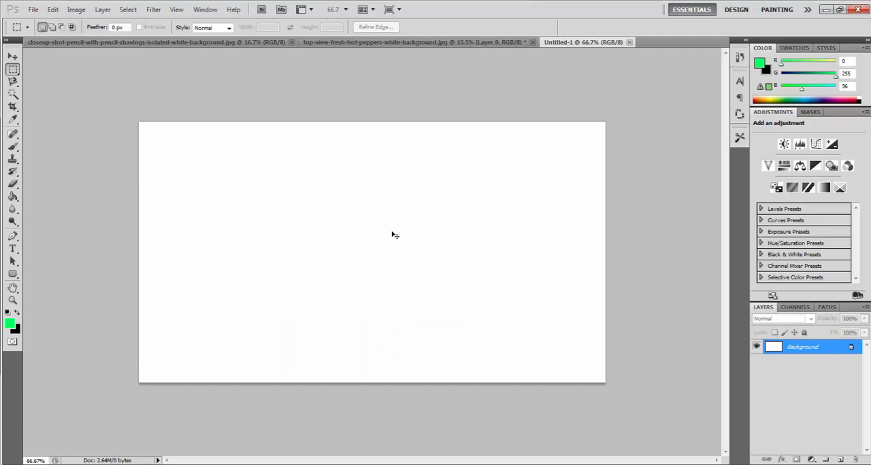
# - Paste the pepper into the new document and scale its layer to the canvas size, about 33.3% wide and 20.3% high
pyautogui.hotkey('ctrl', 'shift', 'alt', 'n')
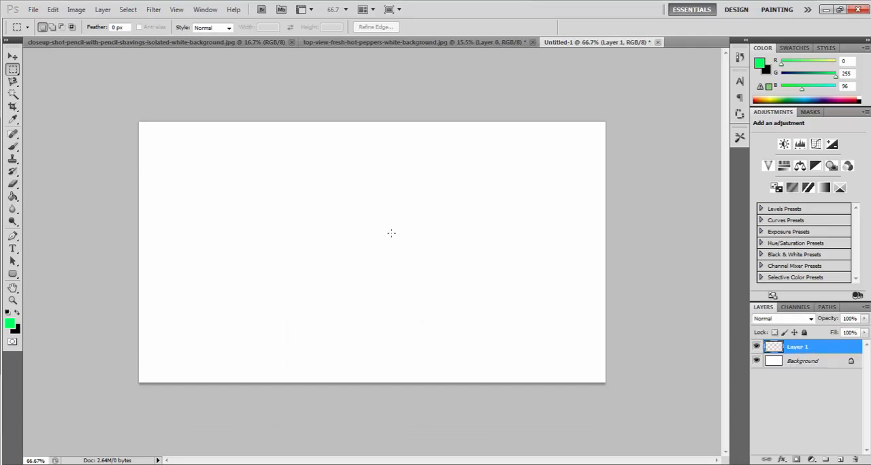
pyautogui.click(13, 55)
pyautogui.scroll(-1, 410, 264)
pyautogui.scroll(-5, 379, 253)
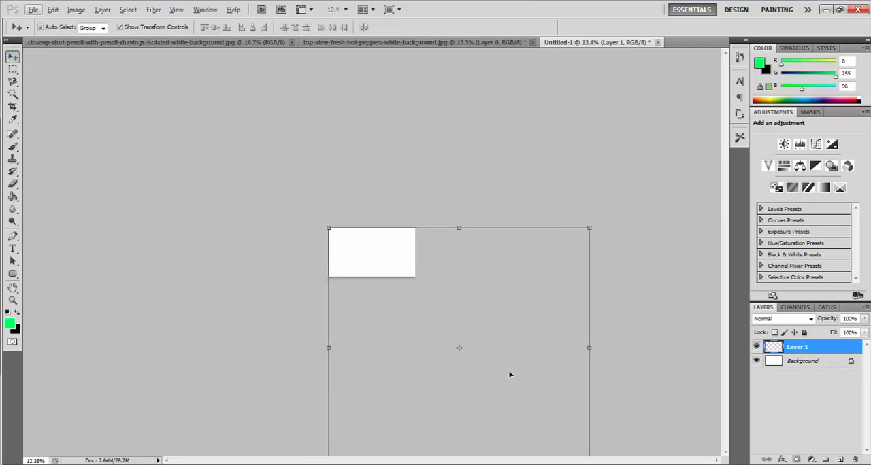
pyautogui.scroll(-3, 511, 376)
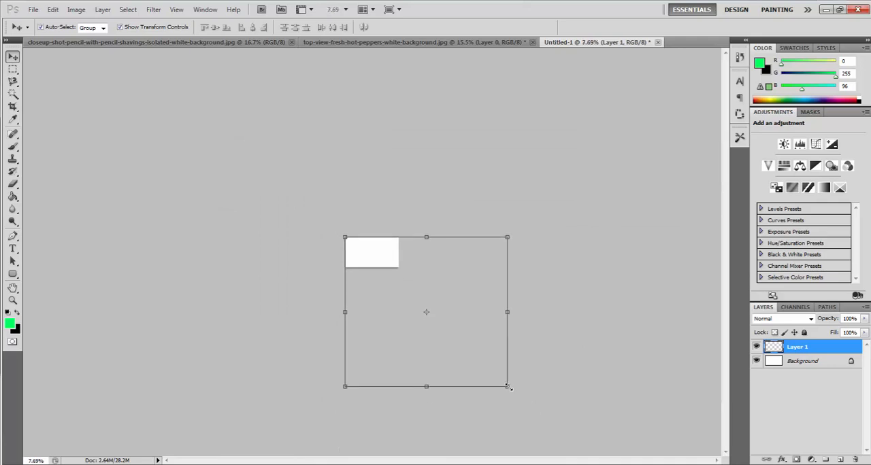
pyautogui.moveTo(509, 387); pyautogui.dragTo(398, 267)
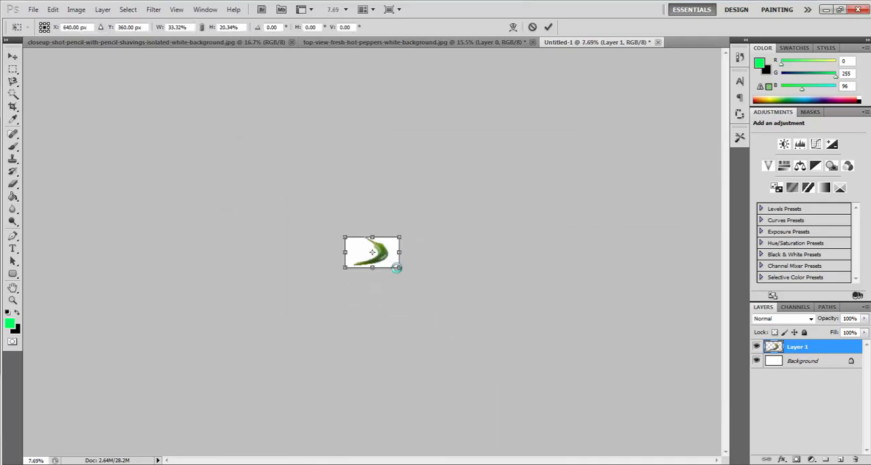
# - Narrow the pepper to about 19.9% width, rotate it about 22.1° clockwise, move it to the canvas's right edge and apply the transformation
pyautogui.scroll(5, 364, 266)
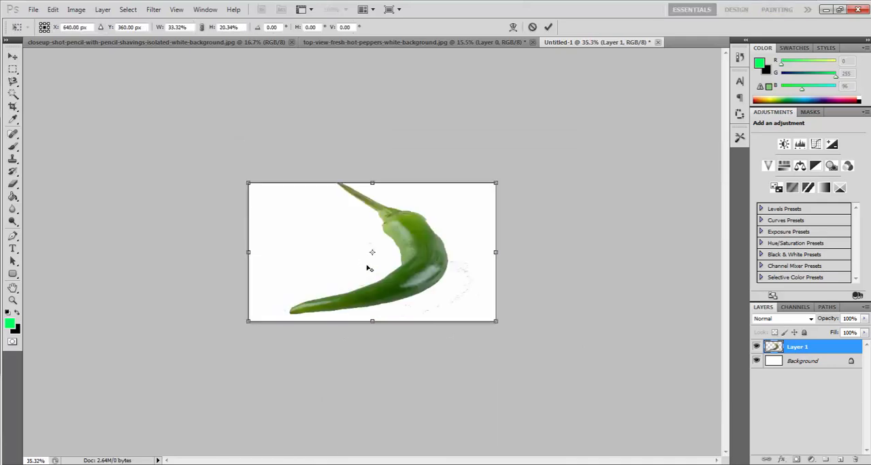
pyautogui.scroll(3, 368, 268)
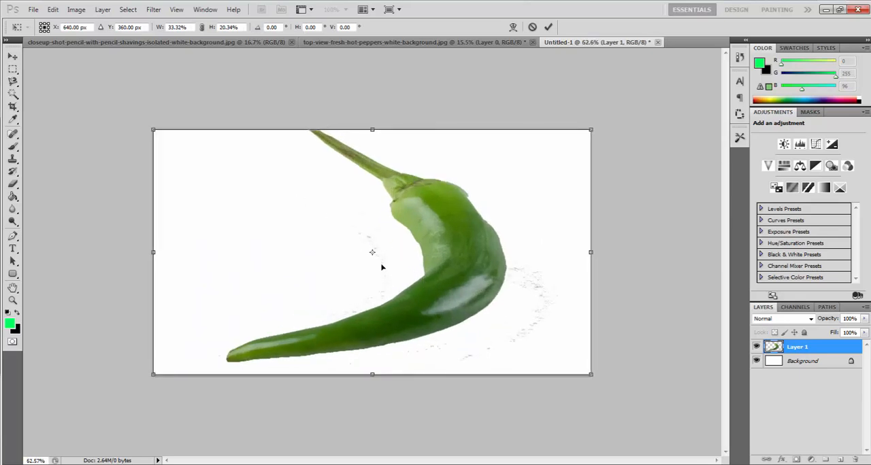
pyautogui.moveTo(149, 128); pyautogui.dragTo(325, 129)
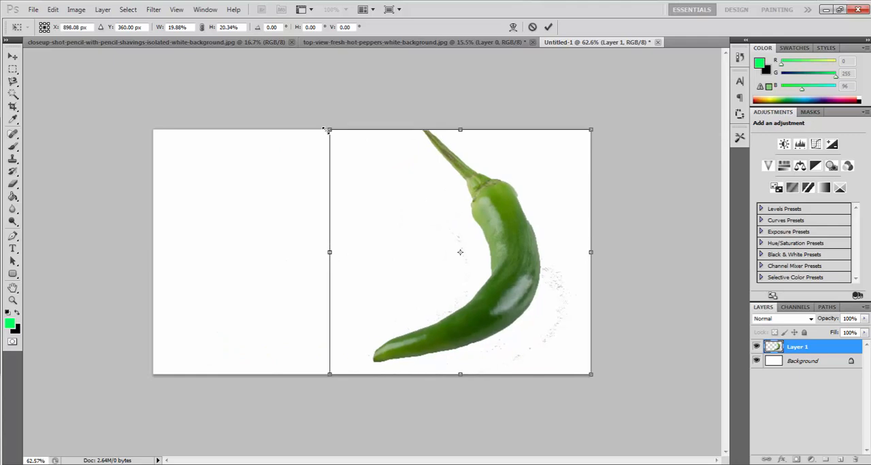
pyautogui.moveTo(412, 110); pyautogui.dragTo(472, 113)
pyautogui.moveTo(505, 261); pyautogui.dragTo(563, 260)
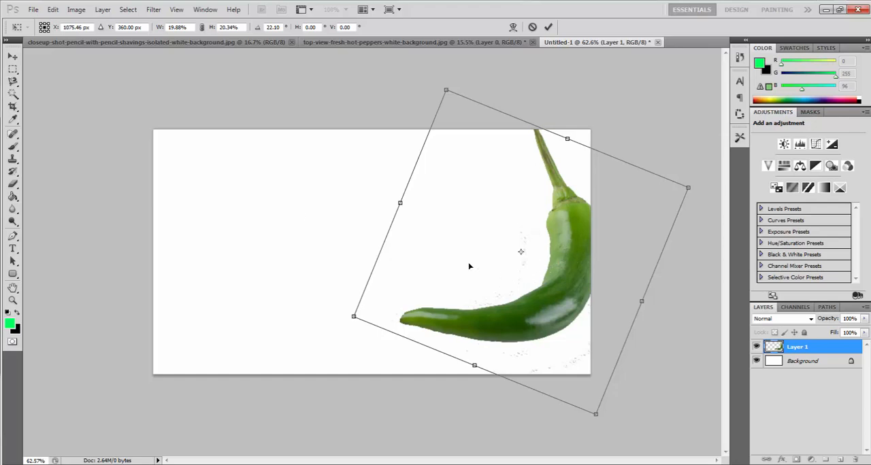
pyautogui.click(12, 58)
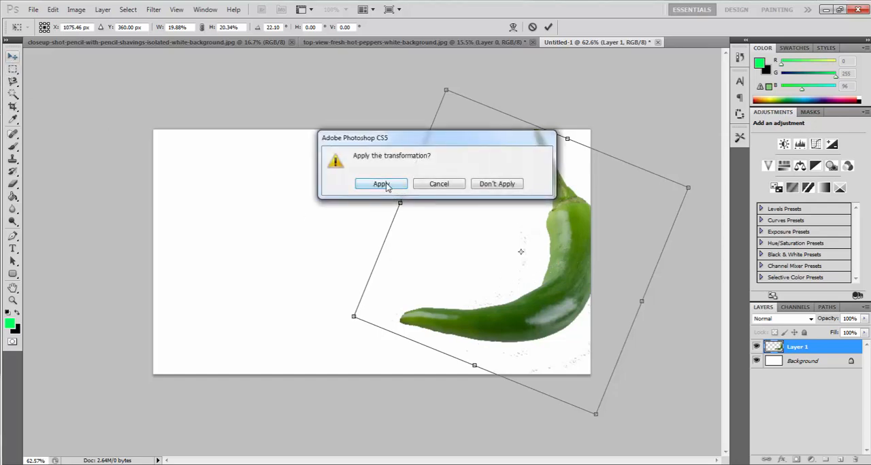
pyautogui.click(383, 185)
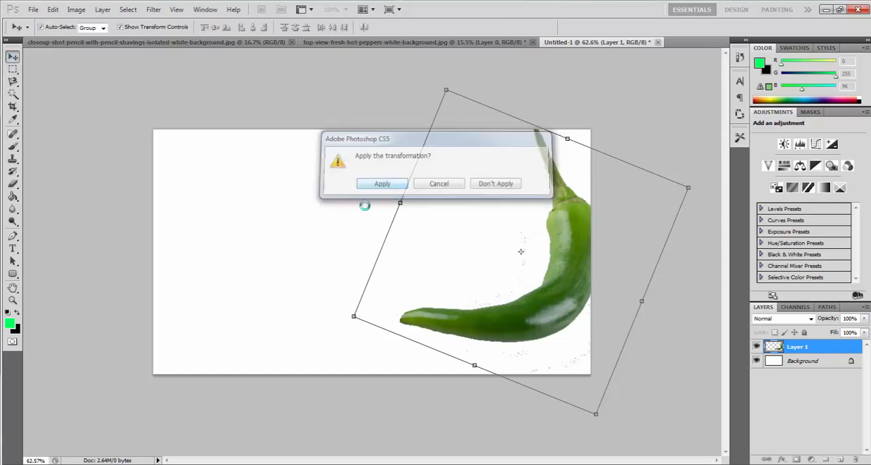
# - Erase the stray grey specks around the pepper's inner curve and underside
pyautogui.click(13, 185)
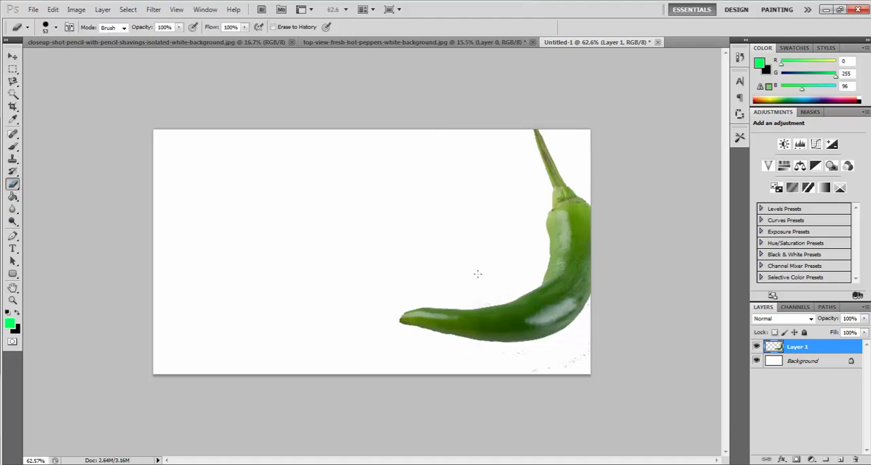
pyautogui.moveTo(484, 301); pyautogui.dragTo(491, 298)
pyautogui.press('v')
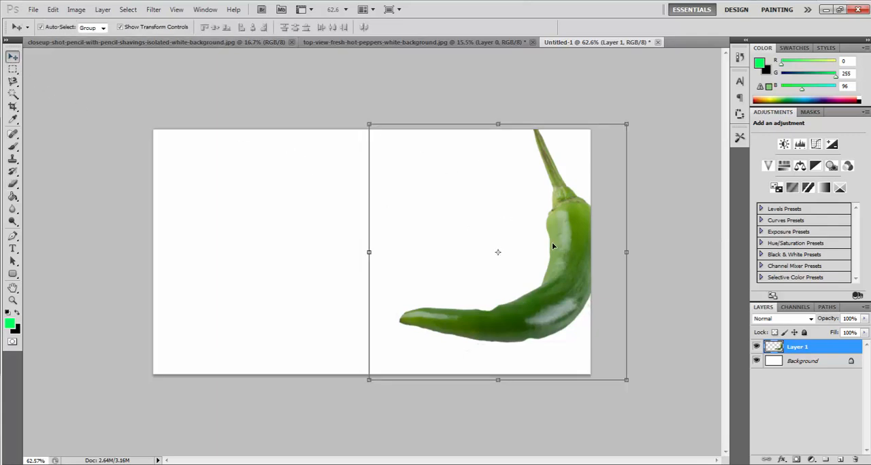
# - Switch to the pencil and shavings photo and convert its Background into an editable layer named Layer 0
pyautogui.click(417, 43)
pyautogui.click(262, 42)
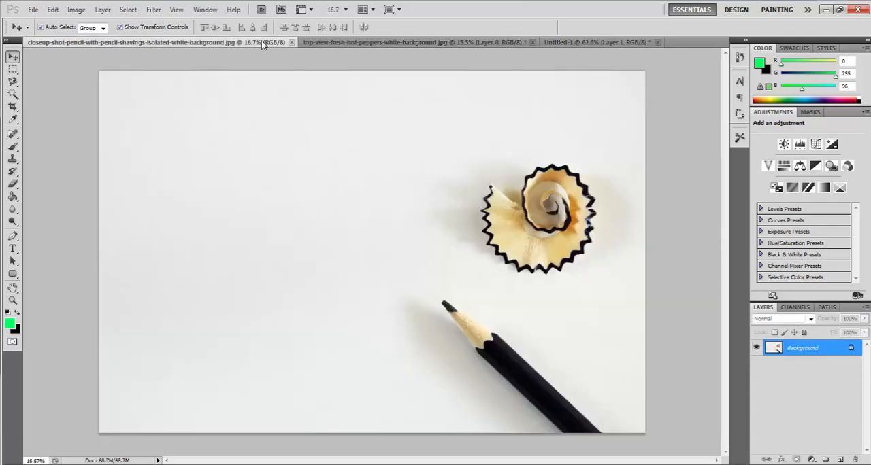
pyautogui.rightClick(800, 351)
pyautogui.click(799, 359)
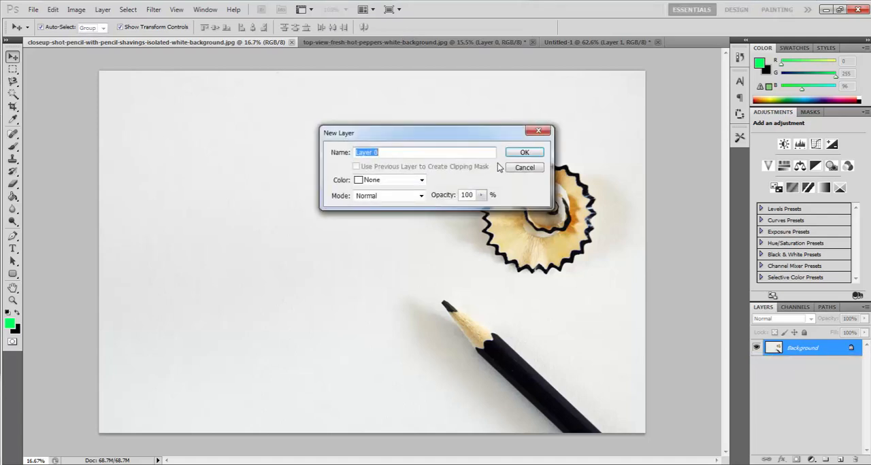
pyautogui.click(519, 152)
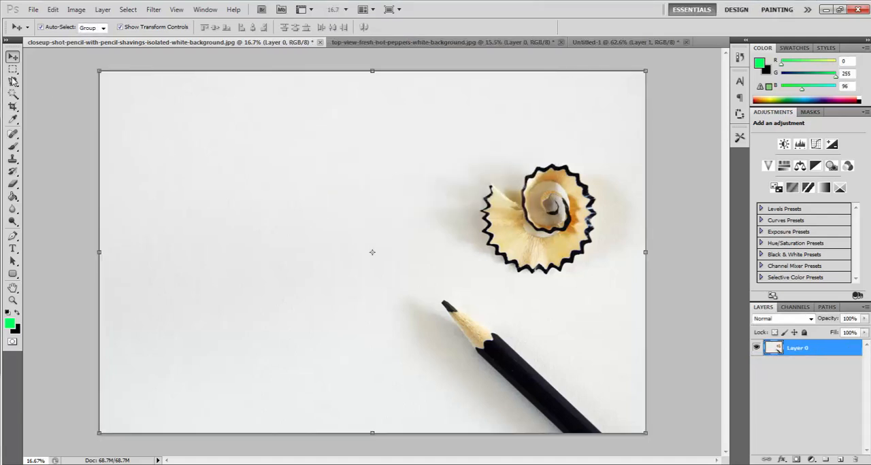
# - Delete the pale background and the grey shadow beside the pencil using Magic Wand selections at tolerance 32, leaving nothing selected
pyautogui.click(12, 94)
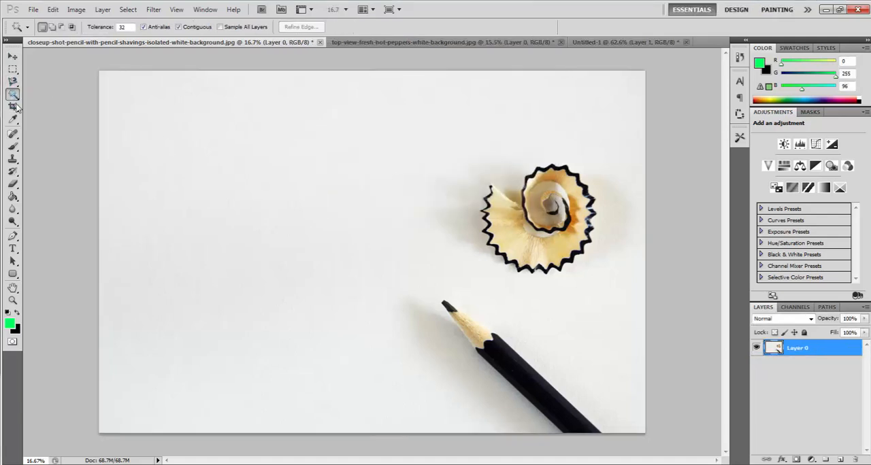
pyautogui.click(307, 228)
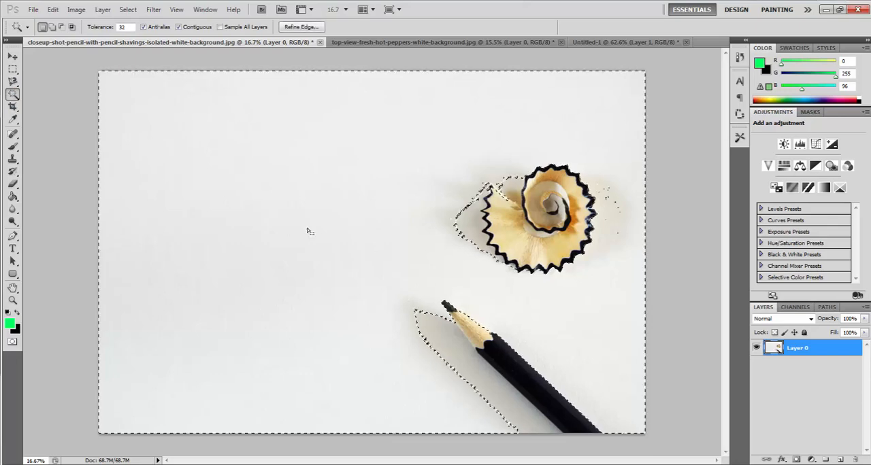
pyautogui.press('Delete')
pyautogui.click(436, 338)
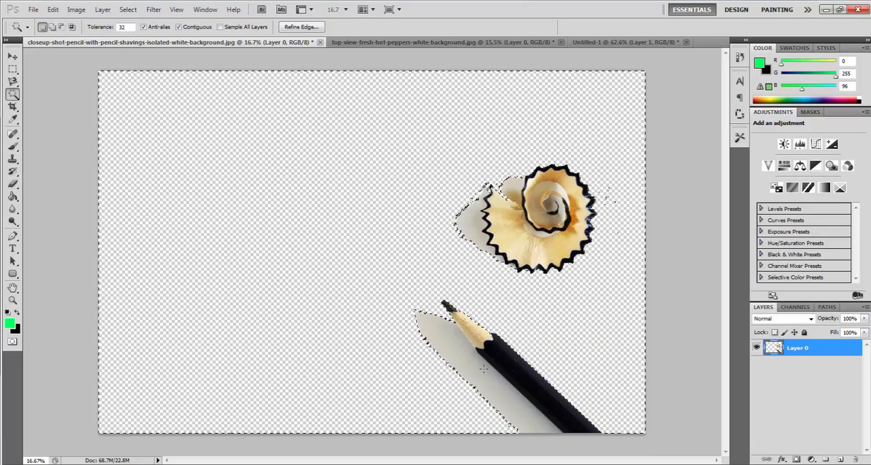
pyautogui.press('Delete')
pyautogui.click(440, 345)
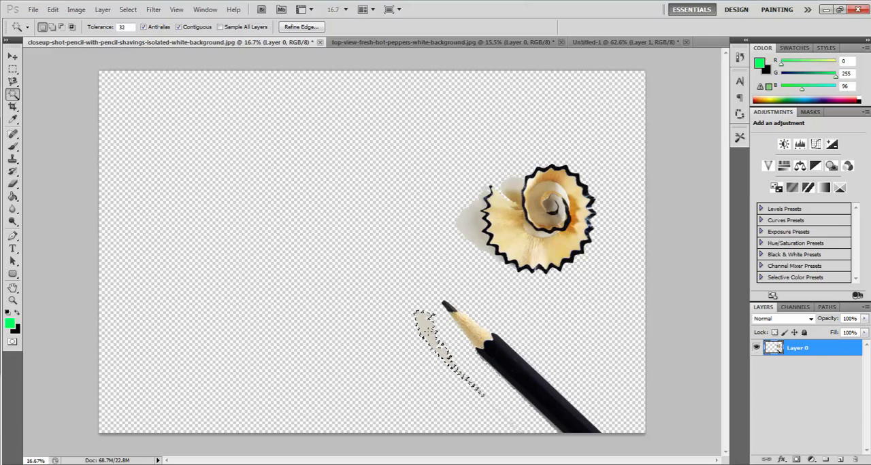
pyautogui.press('Delete')
pyautogui.hotkey('ctrl', 'd')
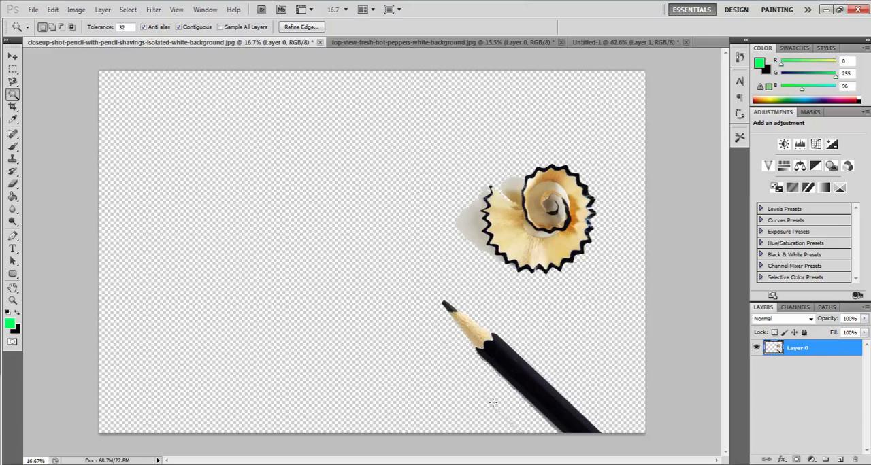
# - Enclose the whole pencil in a rectangular marquee selection and cut it from the layer, leaving the shavings
pyautogui.click(12, 68)
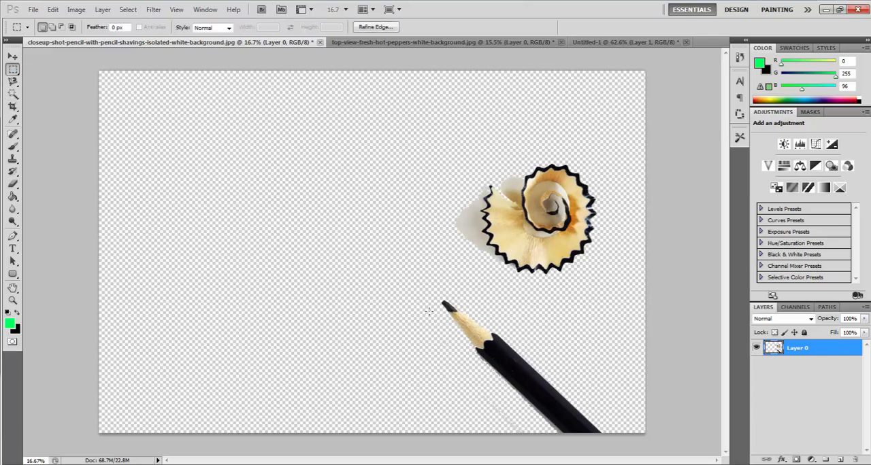
pyautogui.moveTo(577, 385)
pyautogui.mouseDown()
pyautogui.moveTo(601, 412)
pyautogui.moveTo(564, 431)
pyautogui.moveTo(620, 435)
pyautogui.mouseUp()
pyautogui.press('Delete')
pyautogui.hotkey('ctrl', 'd')
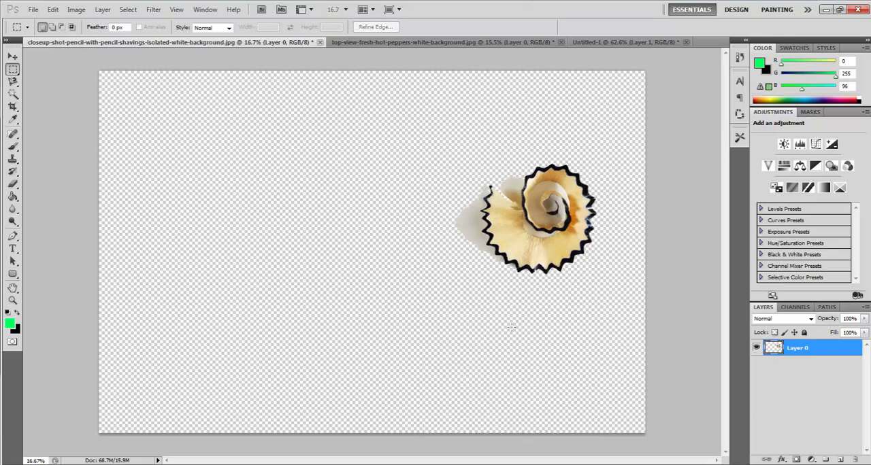
# - Create a white document at the clipboard size, 2010 × 1469 pixels, and paste the pencil into it
pyautogui.hotkey('ctrl', 'n')
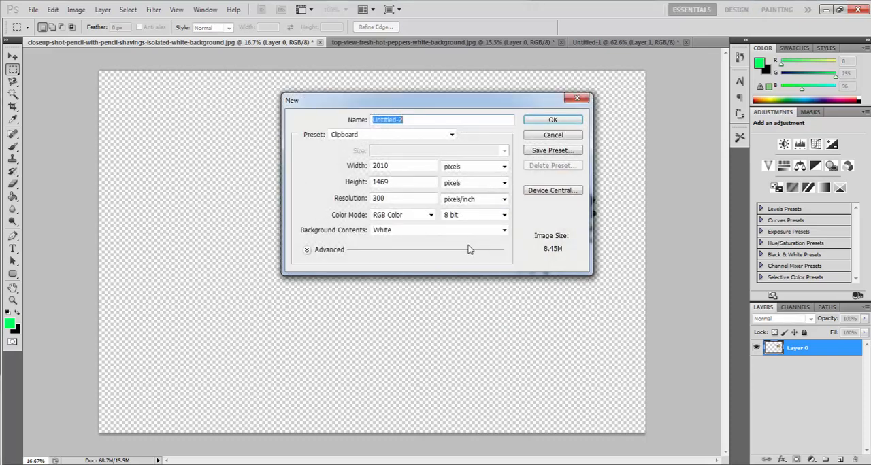
pyautogui.click(536, 120)
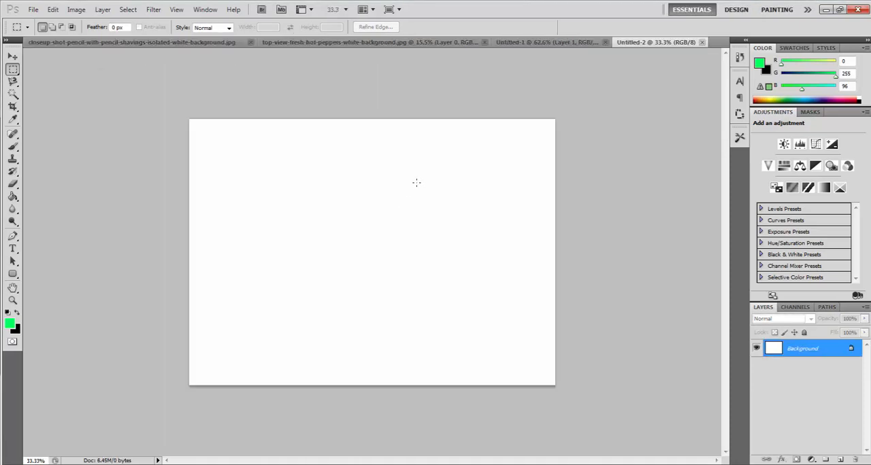
pyautogui.hotkey('ctrl', 'v')
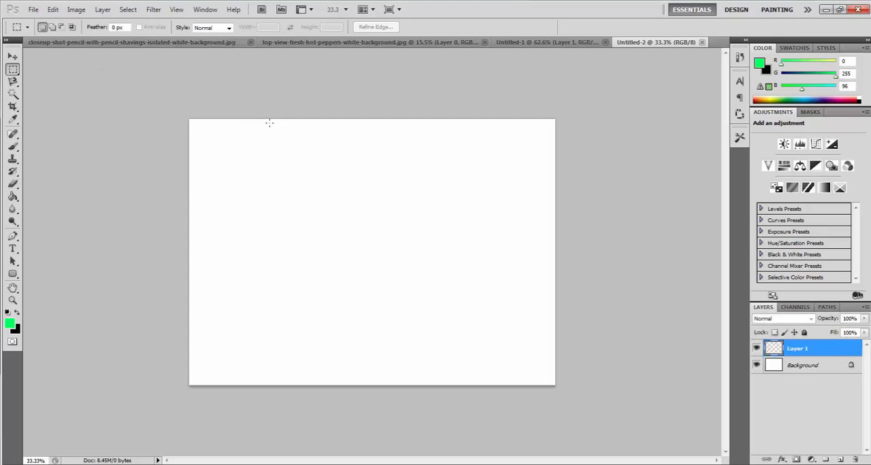
pyautogui.click(13, 57)
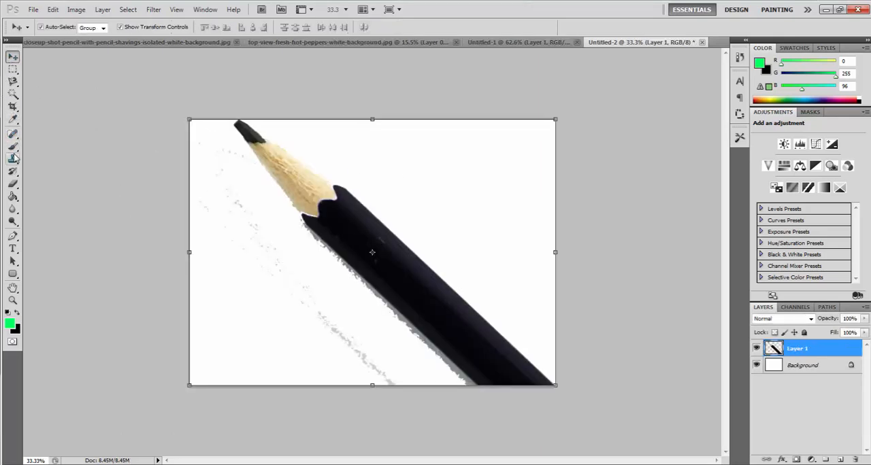
# - Erase the stray grey specks beside the pencil and the shadow fringe along its lower edge
pyautogui.click(12, 184)
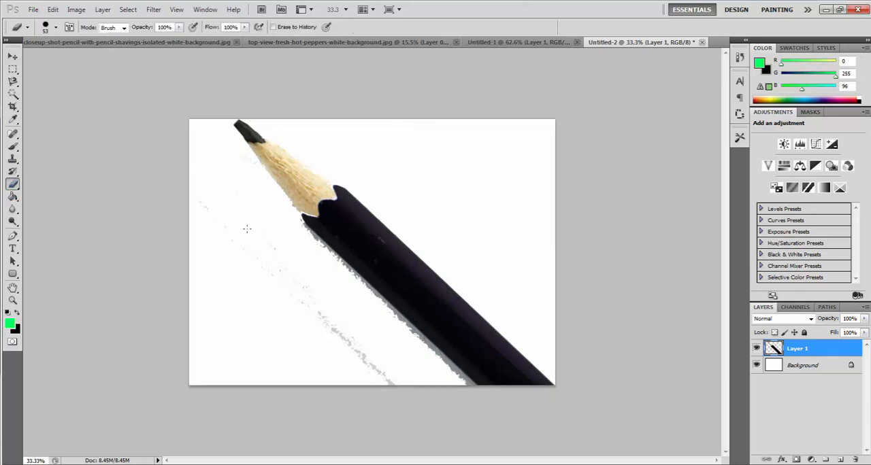
pyautogui.moveTo(351, 343); pyautogui.dragTo(276, 270)
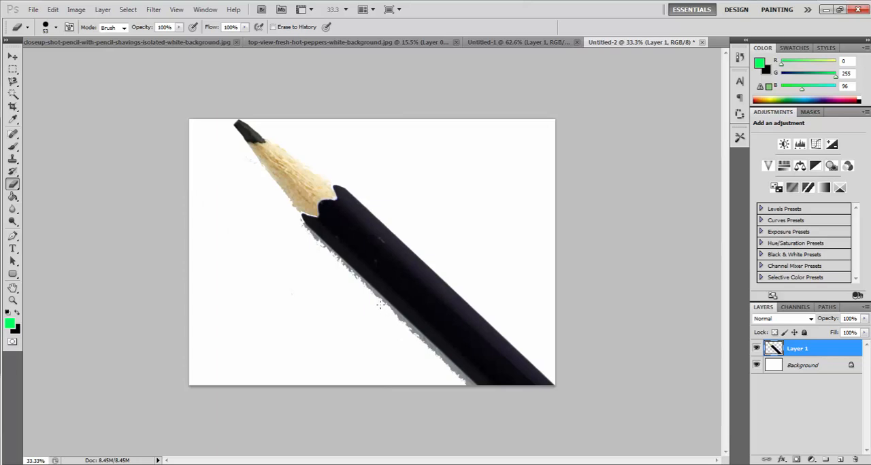
pyautogui.moveTo(362, 288); pyautogui.dragTo(327, 253)
pyautogui.moveTo(394, 319); pyautogui.dragTo(468, 383)
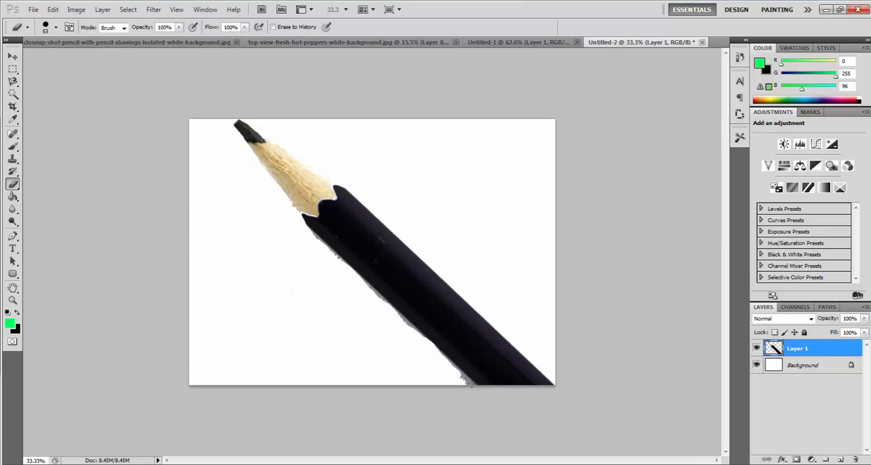
# - Scale the pencil to about 56.7% width and 58% height, rotate it to -62° and apply the transformation
pyautogui.click(12, 57)
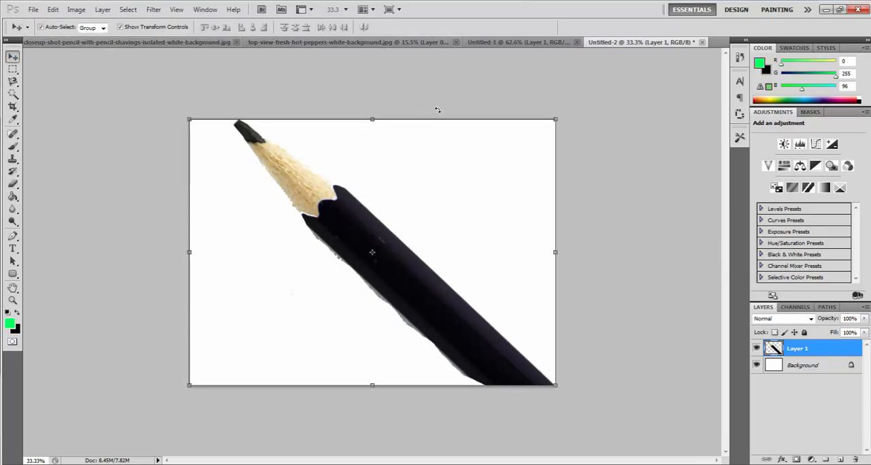
pyautogui.moveTo(437, 109); pyautogui.dragTo(446, 66)
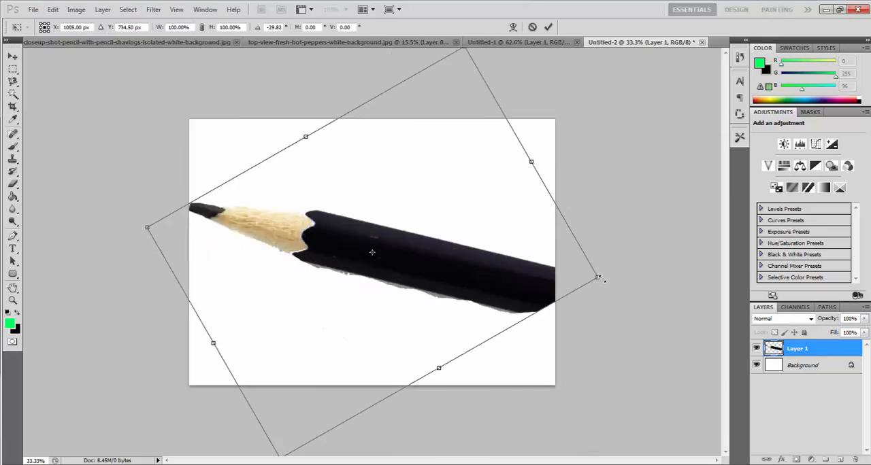
pyautogui.moveTo(598, 277); pyautogui.dragTo(525, 271)
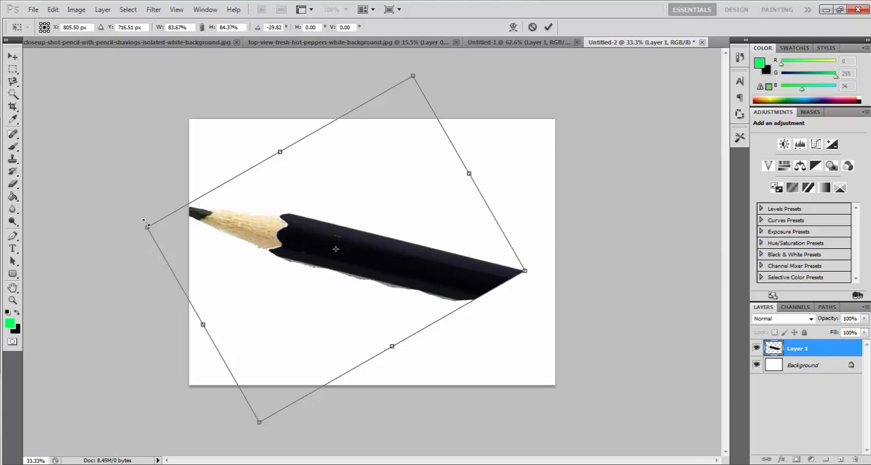
pyautogui.moveTo(147, 226)
pyautogui.mouseDown()
pyautogui.moveTo(210, 298)
pyautogui.moveTo(262, 235)
pyautogui.moveTo(268, 240)
pyautogui.mouseUp()
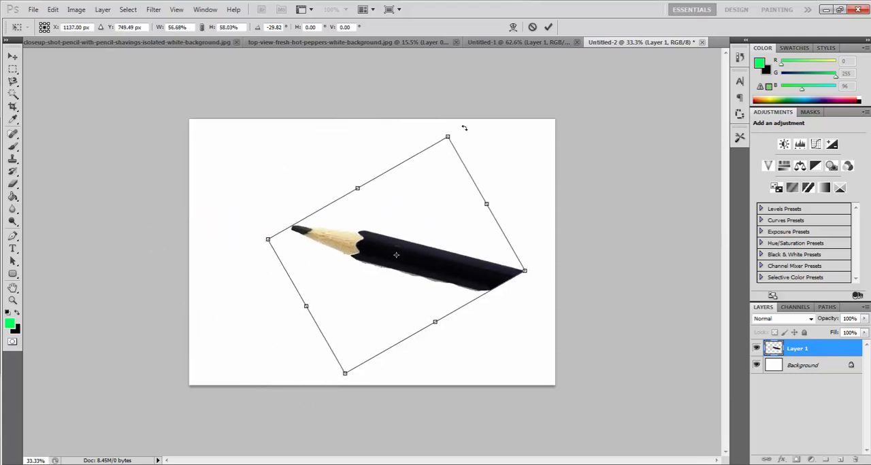
pyautogui.moveTo(464, 128); pyautogui.dragTo(386, 111)
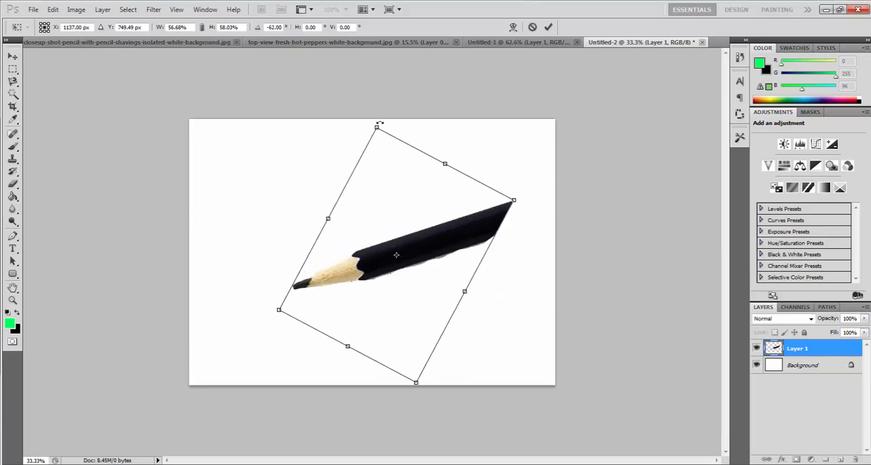
pyautogui.click(12, 56)
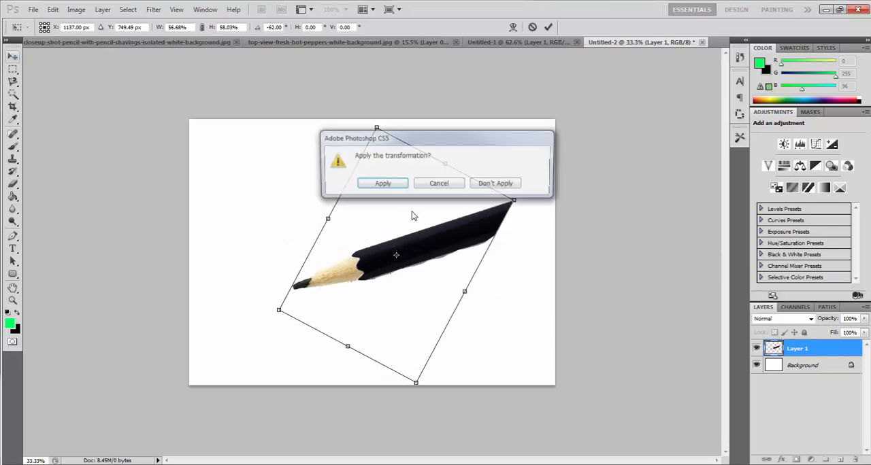
pyautogui.click(379, 185)
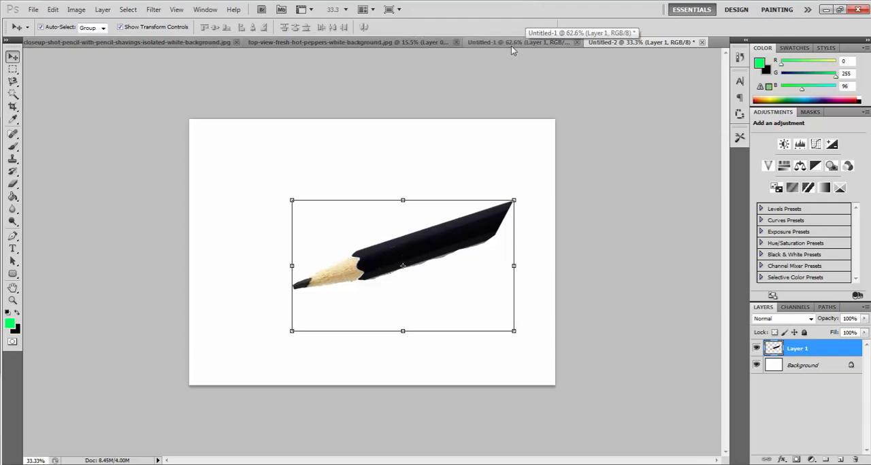
# - Copy the pencil layer into the upper left area of the pencil-shavings document and close Untitled-2 without saving
pyautogui.moveTo(429, 253)
pyautogui.mouseDown()
pyautogui.moveTo(134, 27)
pyautogui.moveTo(129, 43)
pyautogui.moveTo(363, 179)
pyautogui.moveTo(196, 42)
pyautogui.moveTo(371, 38)
pyautogui.moveTo(123, 21)
pyautogui.moveTo(79, 44)
pyautogui.moveTo(290, 165)
pyautogui.mouseUp()
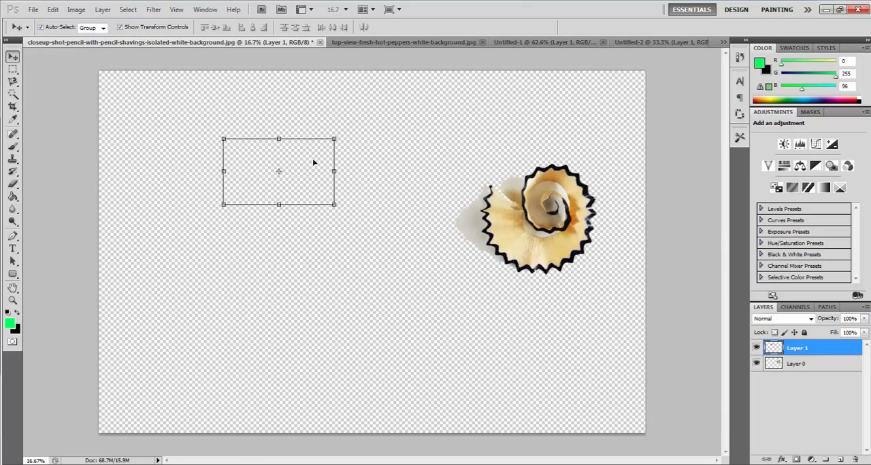
pyautogui.click(653, 41)
pyautogui.click(703, 42)
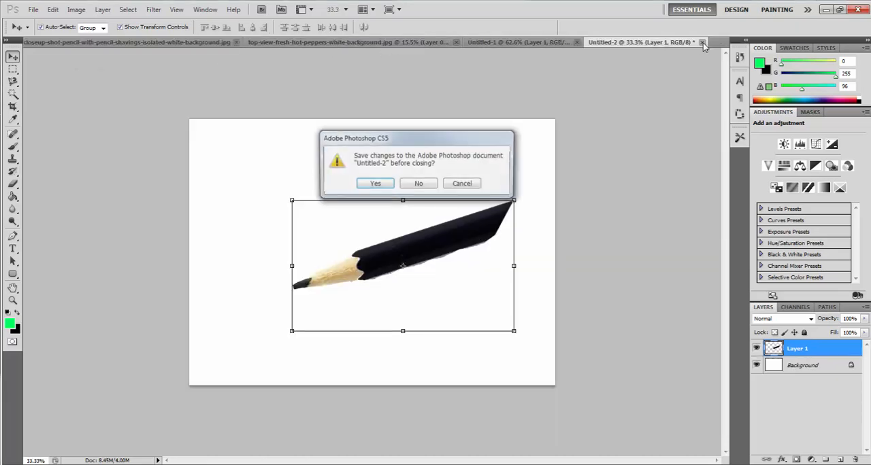
pyautogui.press('n')
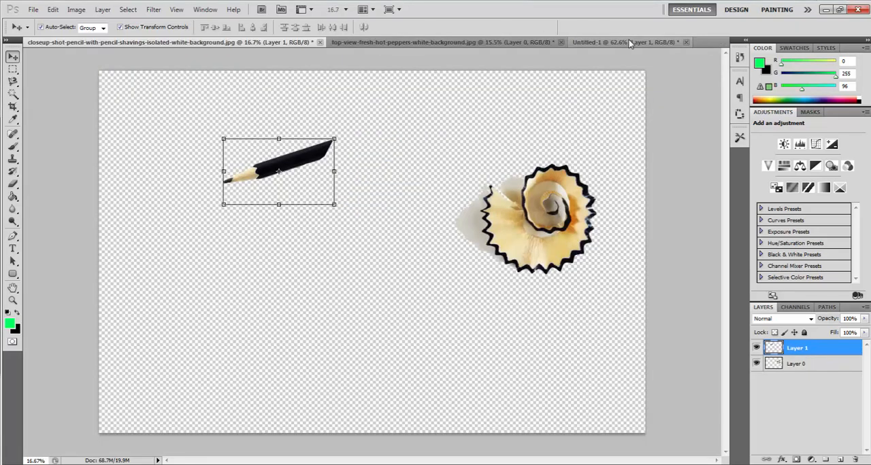
# - Close the fresh hot peppers photo document without saving its changes
pyautogui.click(630, 43)
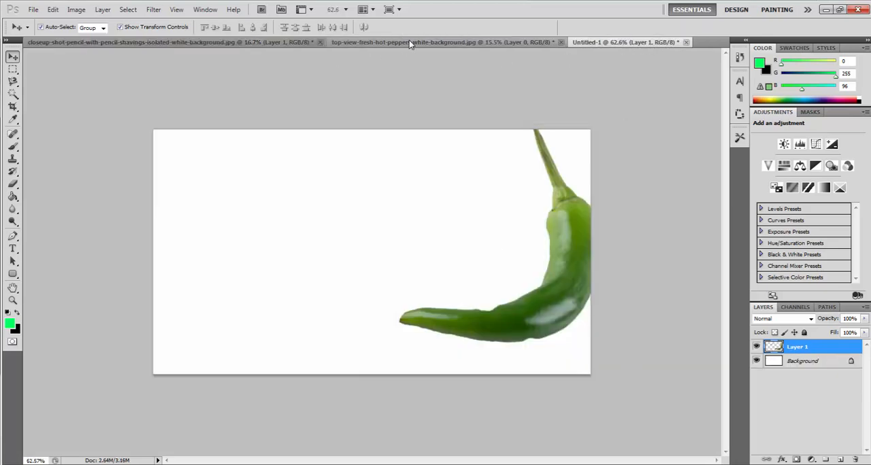
pyautogui.click(409, 42)
pyautogui.click(560, 42)
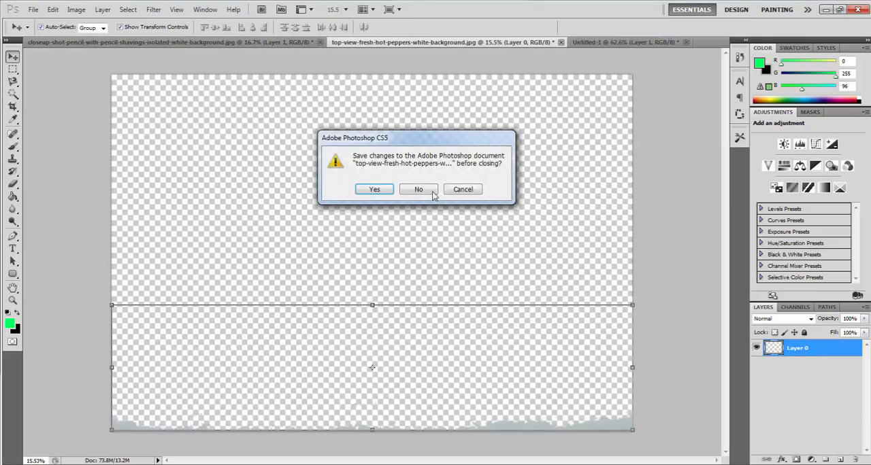
pyautogui.click(432, 196)
# - Select both the pencil and shavings layers in the pencil-shavings document and copy them into Untitled-1
pyautogui.click(166, 41)
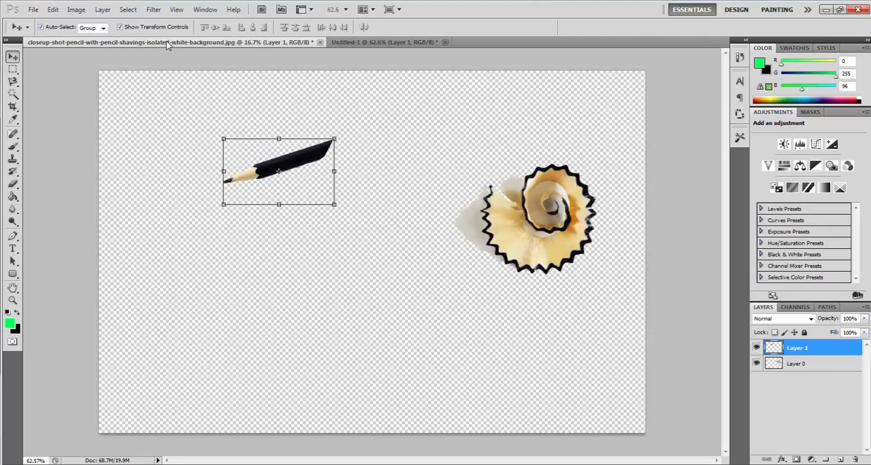
pyautogui.moveTo(254, 181); pyautogui.dragTo(406, 45)
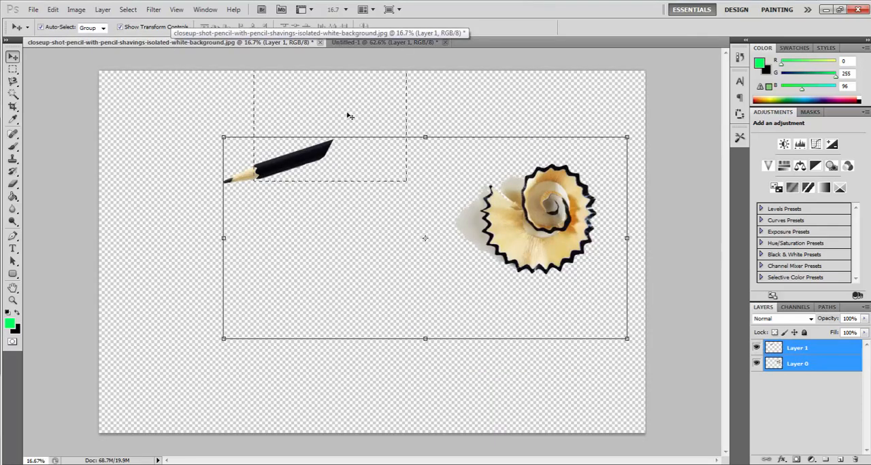
pyautogui.moveTo(273, 151)
pyautogui.mouseDown()
pyautogui.moveTo(379, 42)
pyautogui.moveTo(375, 189)
pyautogui.mouseUp()
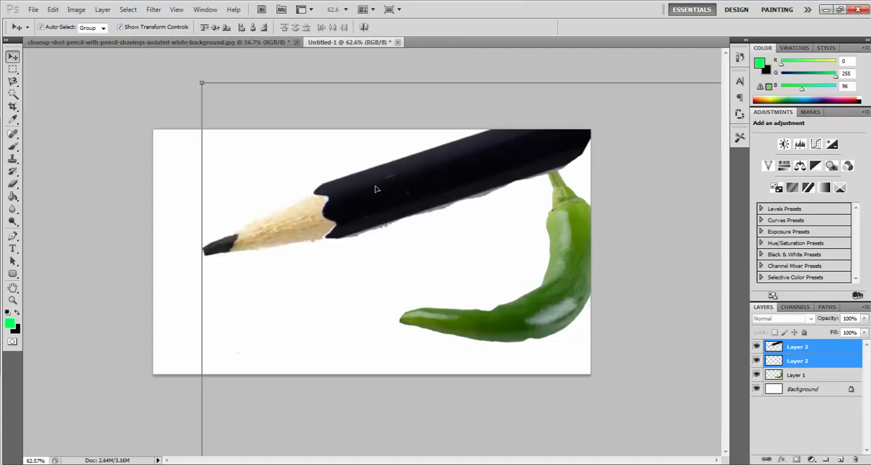
# - Scale the copied pencil and shavings layers together to about 15.84% width and 17.23% height inside the canvas and apply the transformation
pyautogui.scroll(-5, 513, 260)
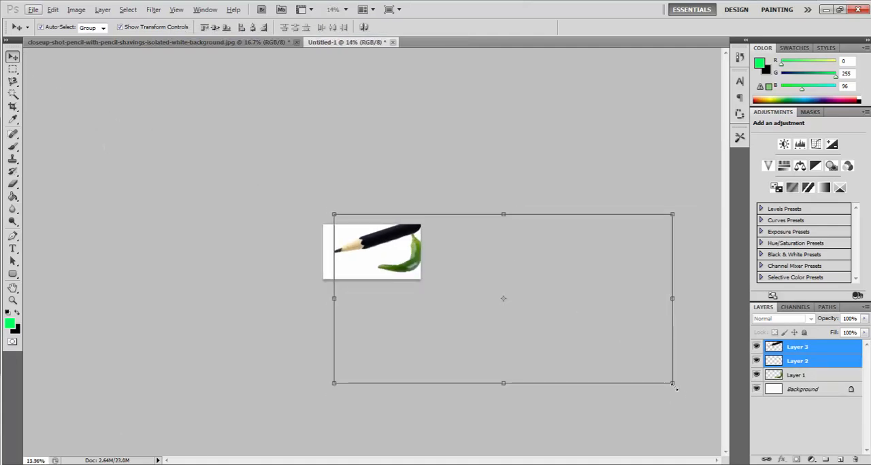
pyautogui.moveTo(673, 384); pyautogui.dragTo(403, 274)
pyautogui.moveTo(400, 215); pyautogui.dragTo(406, 234)
pyautogui.moveTo(333, 232); pyautogui.dragTo(353, 243)
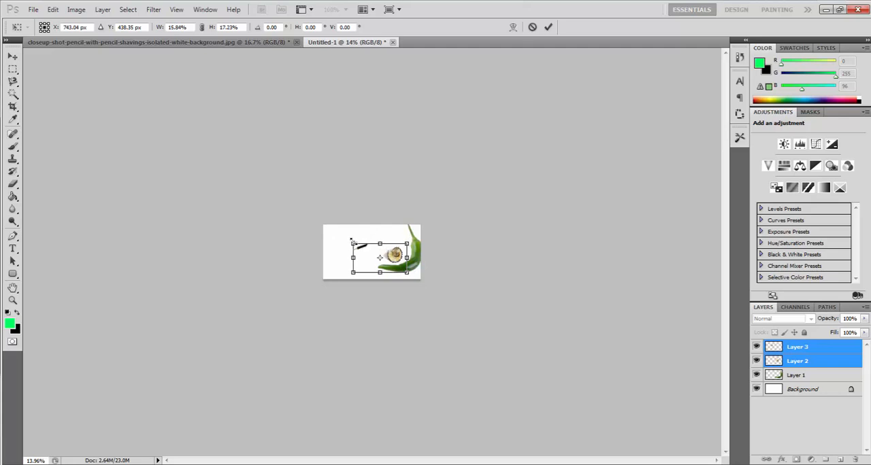
pyautogui.scroll(10, 392, 265)
pyautogui.scroll(5, 392, 264)
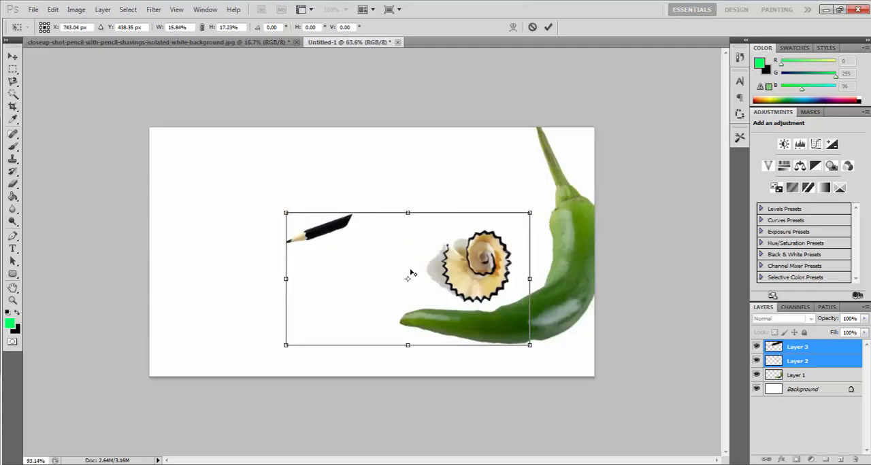
pyautogui.scroll(5, 411, 273)
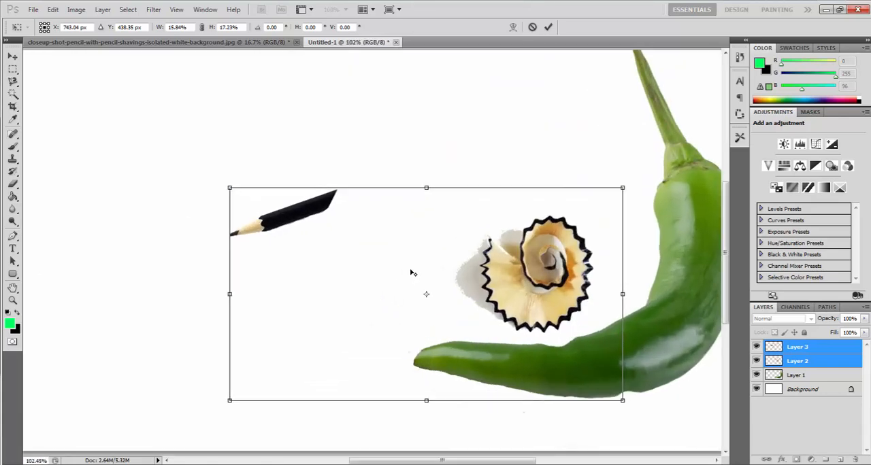
pyautogui.click(13, 57)
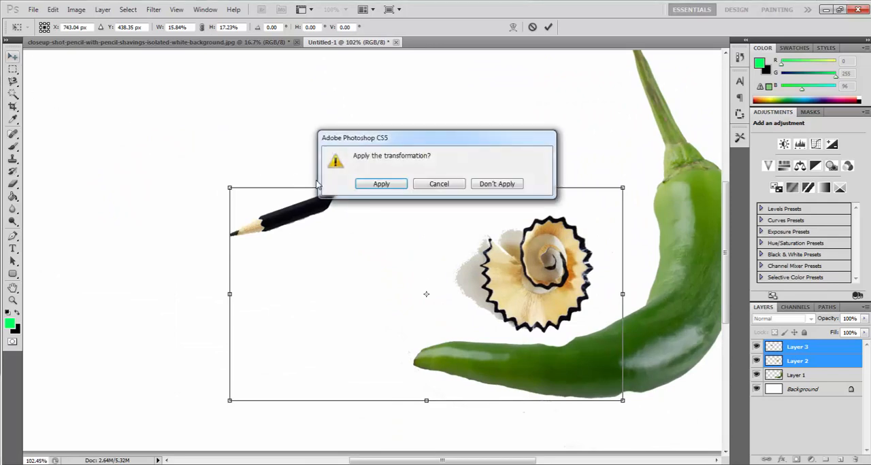
pyautogui.click(361, 188)
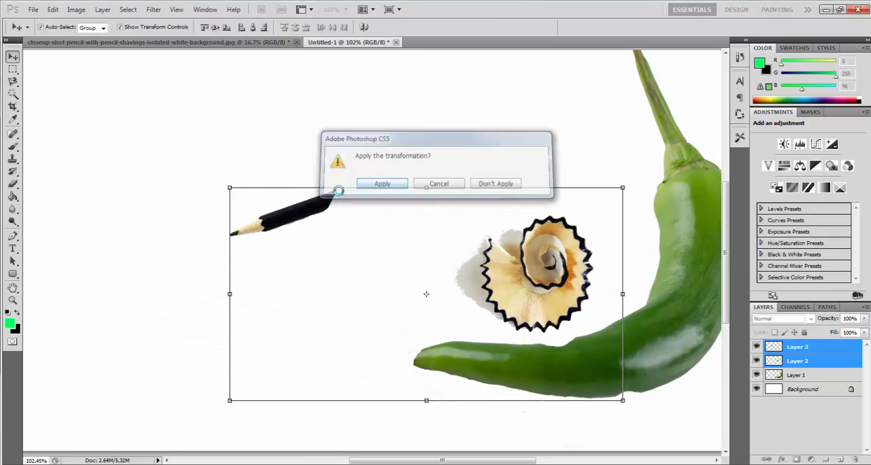
# - Select the pencil shavings with a rectangular marquee, delete them from Layer 2 and clear the selection
pyautogui.click(13, 70)
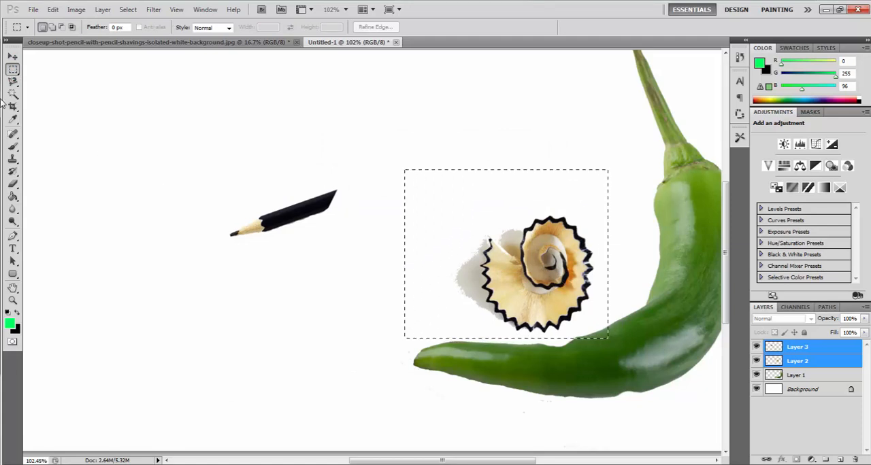
pyautogui.click(793, 364)
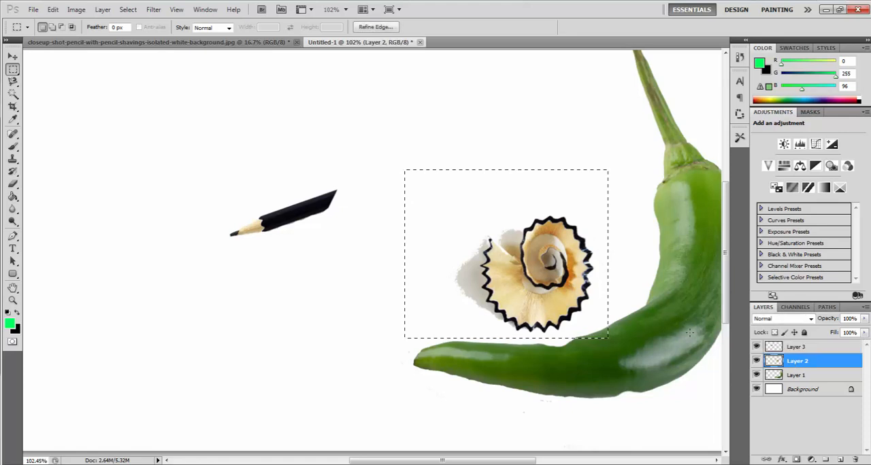
pyautogui.click(14, 59)
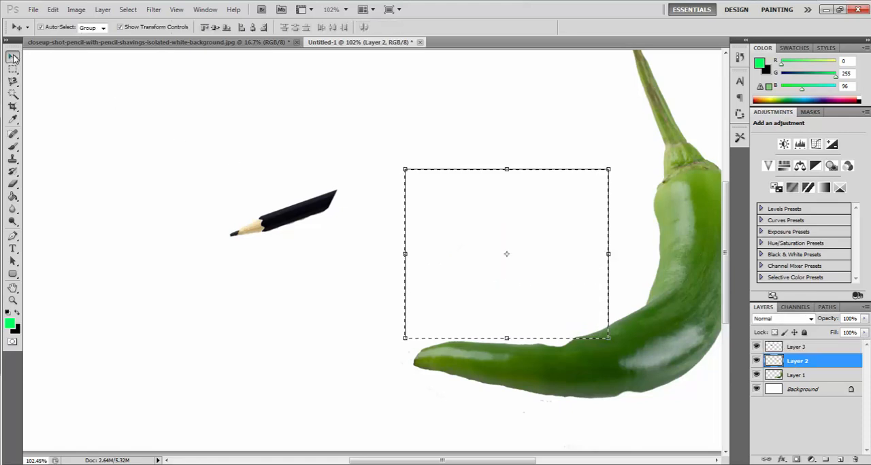
pyautogui.click(278, 220)
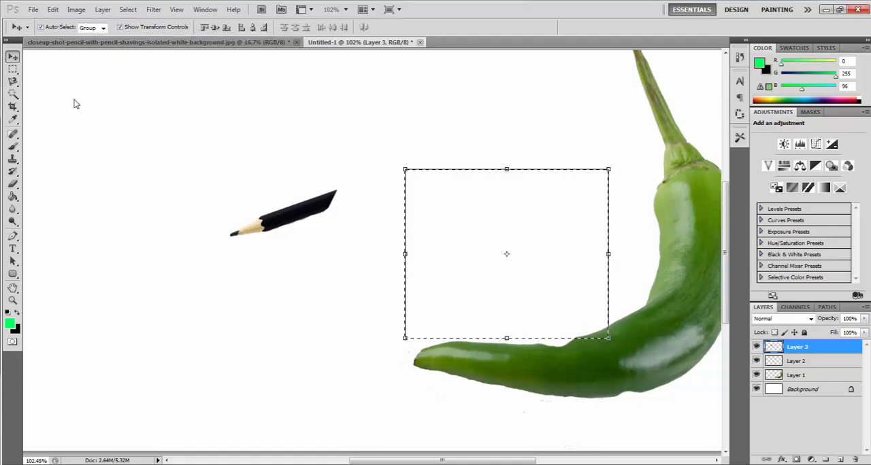
pyautogui.moveTo(171, 82); pyautogui.dragTo(256, 145)
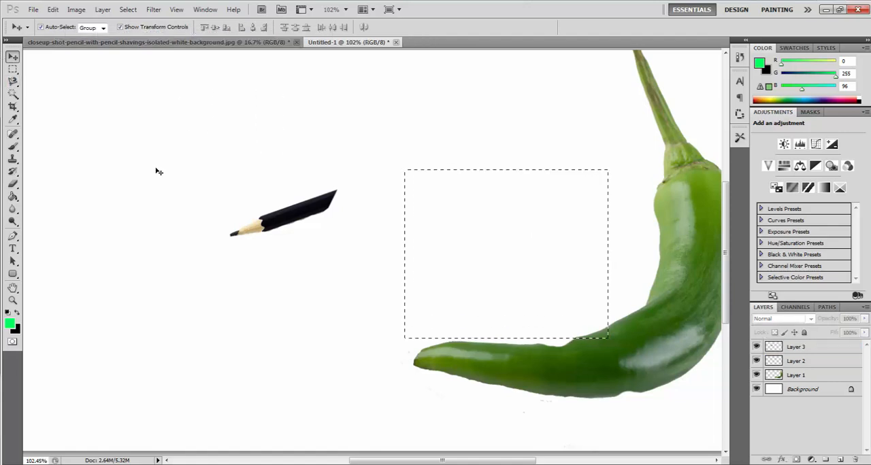
pyautogui.click(456, 313)
pyautogui.click(15, 69)
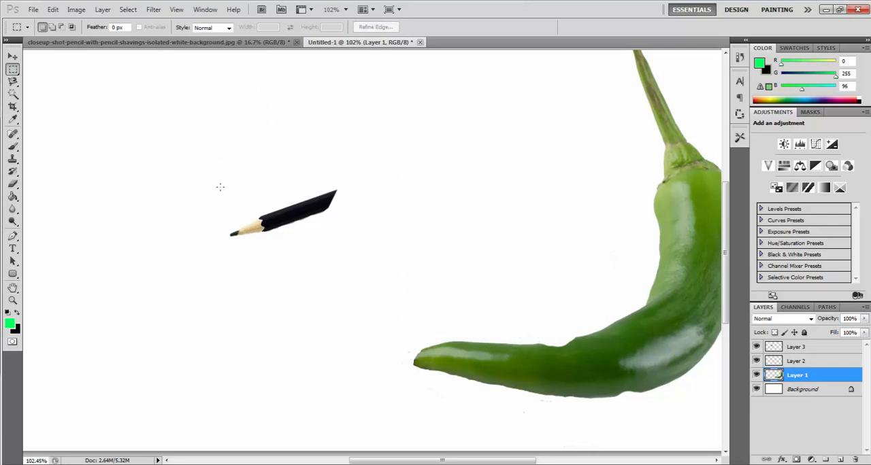
# - Free-transform the pencil on Layer 3, rotating it to 16.83° and moving it above the pepper's tip
pyautogui.click(12, 56)
pyautogui.click(282, 224)
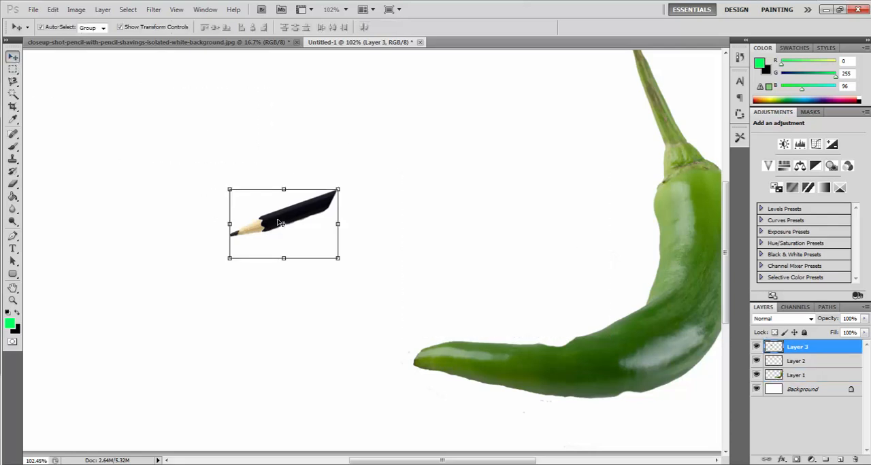
pyautogui.hotkey('ctrl', 't')
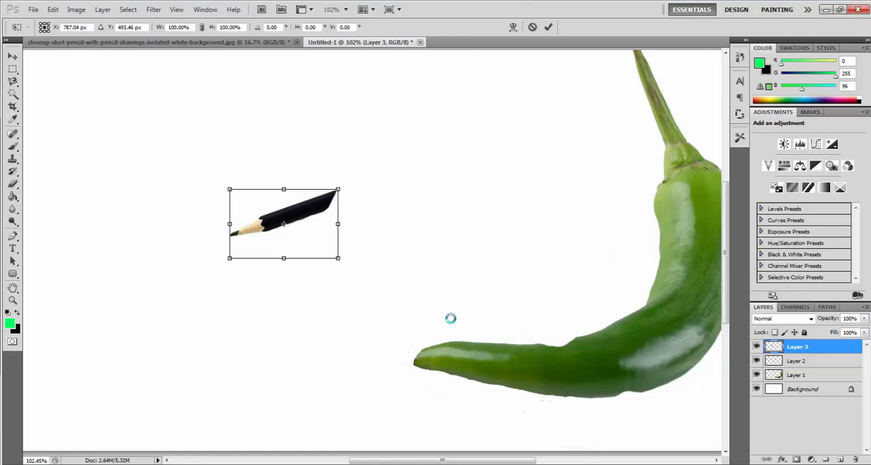
pyautogui.moveTo(307, 216)
pyautogui.mouseDown()
pyautogui.moveTo(399, 260)
pyautogui.moveTo(514, 349)
pyautogui.mouseUp()
pyautogui.moveTo(498, 305)
pyautogui.mouseDown()
pyautogui.moveTo(525, 317)
pyautogui.moveTo(511, 308)
pyautogui.mouseUp()
pyautogui.moveTo(511, 348)
pyautogui.mouseDown()
pyautogui.moveTo(500, 211)
pyautogui.moveTo(493, 208)
pyautogui.mouseUp()
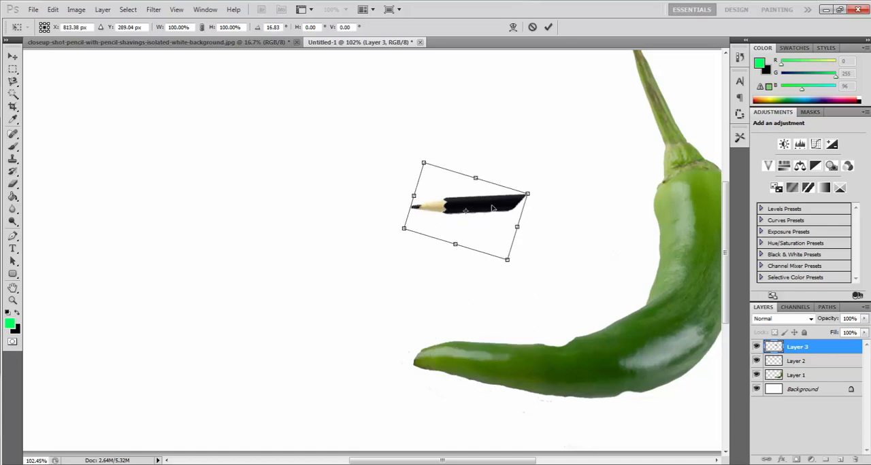
# - Enlarge the pencil to about 248.66% width and 290.58% height, move it clear of the pepper's body and apply the transformation
pyautogui.moveTo(522, 271)
pyautogui.mouseDown()
pyautogui.moveTo(589, 334)
pyautogui.moveTo(585, 382)
pyautogui.moveTo(623, 432)
pyautogui.mouseUp()
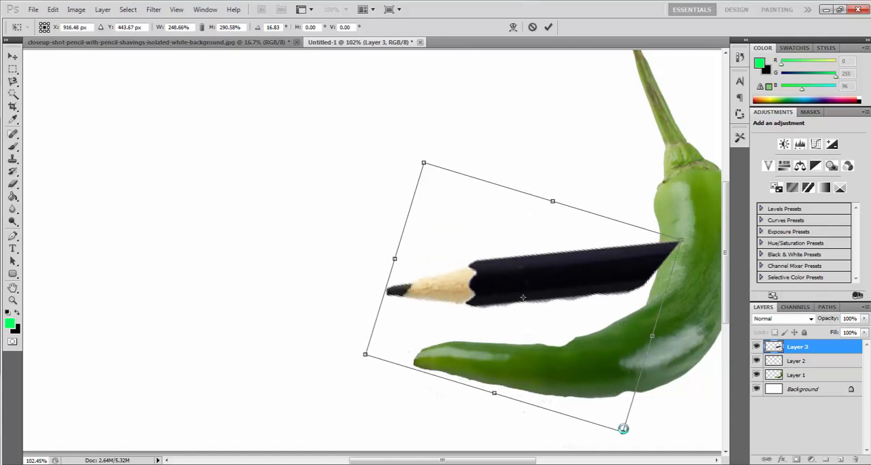
pyautogui.moveTo(460, 281); pyautogui.dragTo(367, 279)
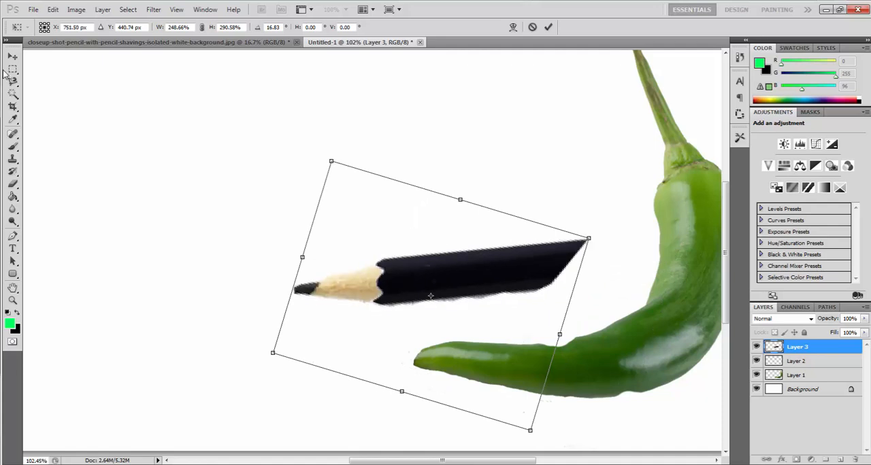
pyautogui.click(11, 99)
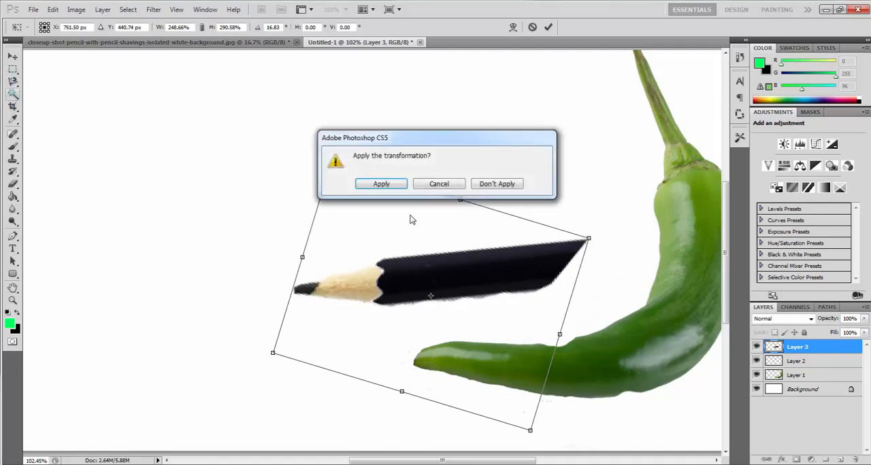
pyautogui.click(383, 185)
# - Select the pencil's black barrel with the Magic Wand, delete it and clear the selection, keeping the sharpened tip
pyautogui.click(443, 266)
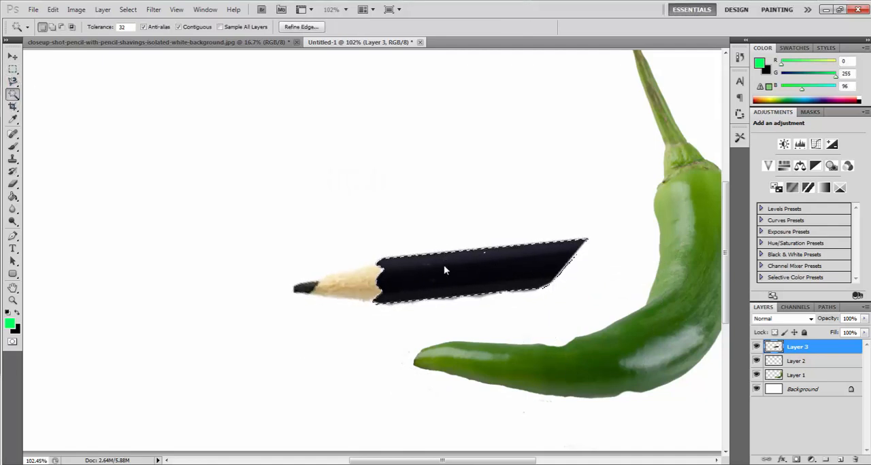
pyautogui.press('Delete')
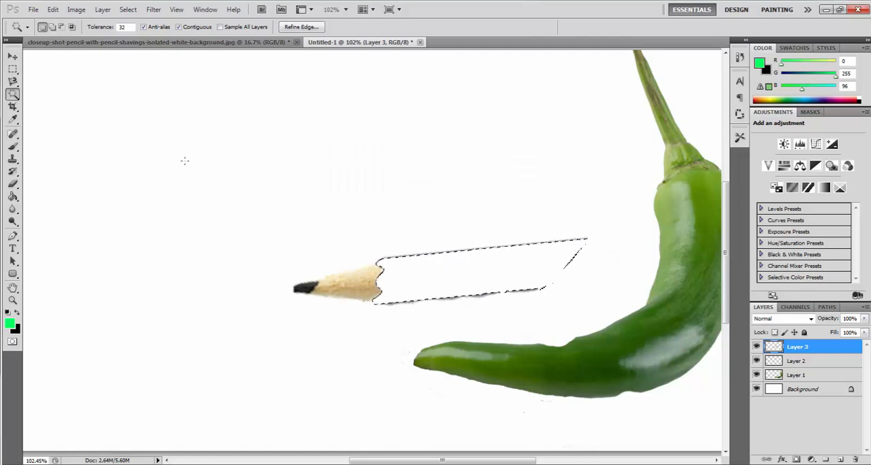
pyautogui.press('v')
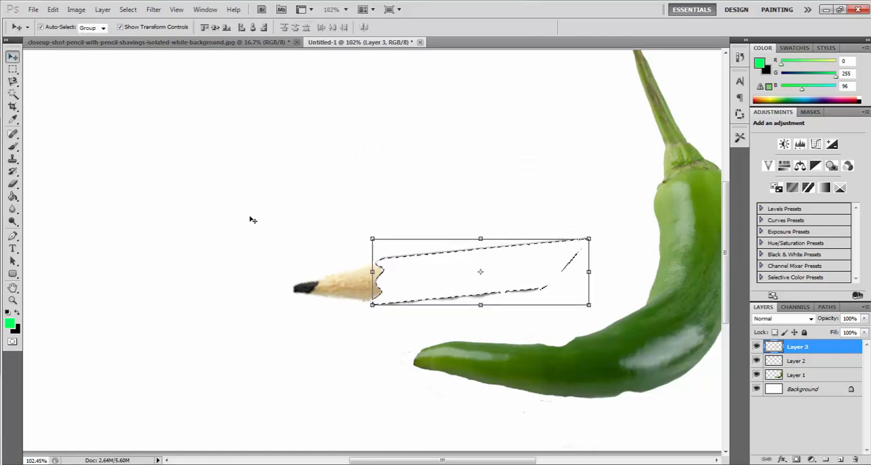
pyautogui.click(12, 69)
pyautogui.hotkey('ctrl', 'd')
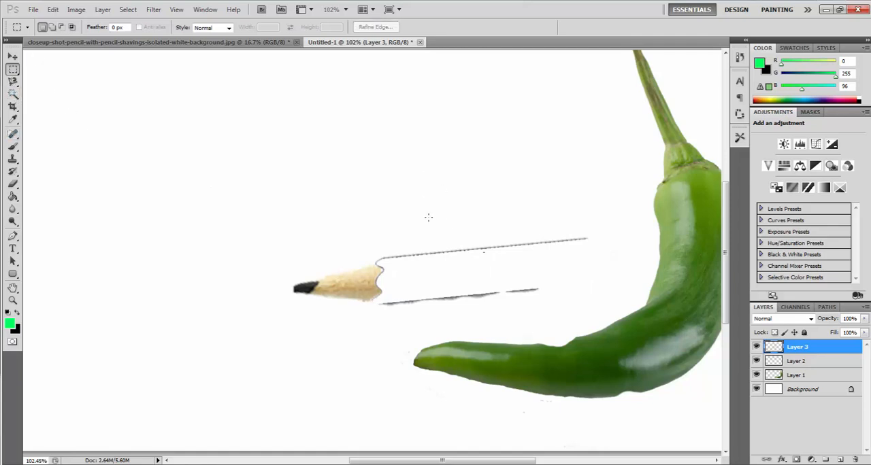
# - Delete the leftover barrel outline fragments behind the pencil tip using rectangular selections
pyautogui.moveTo(392, 306)
pyautogui.mouseDown()
pyautogui.moveTo(379, 310)
pyautogui.moveTo(398, 319)
pyautogui.mouseUp()
pyautogui.press('Delete')
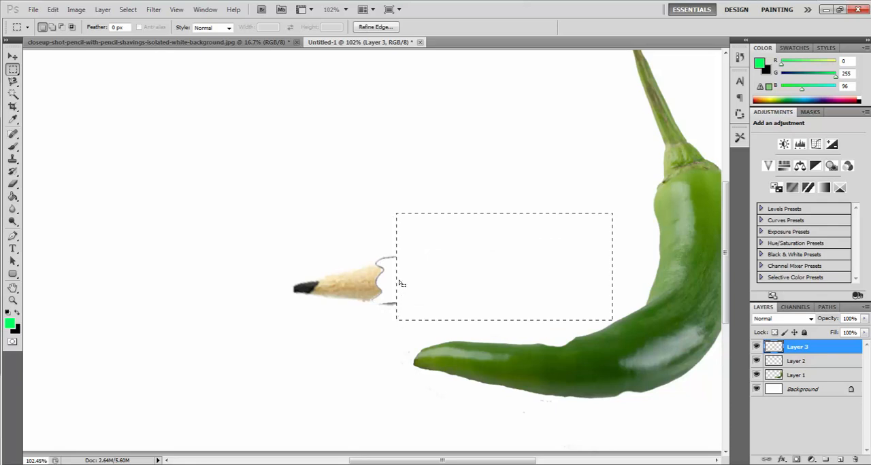
pyautogui.hotkey('ctrl', 'd')
pyautogui.moveTo(395, 257); pyautogui.dragTo(401, 259)
pyautogui.press('Delete')
pyautogui.click(12, 56)
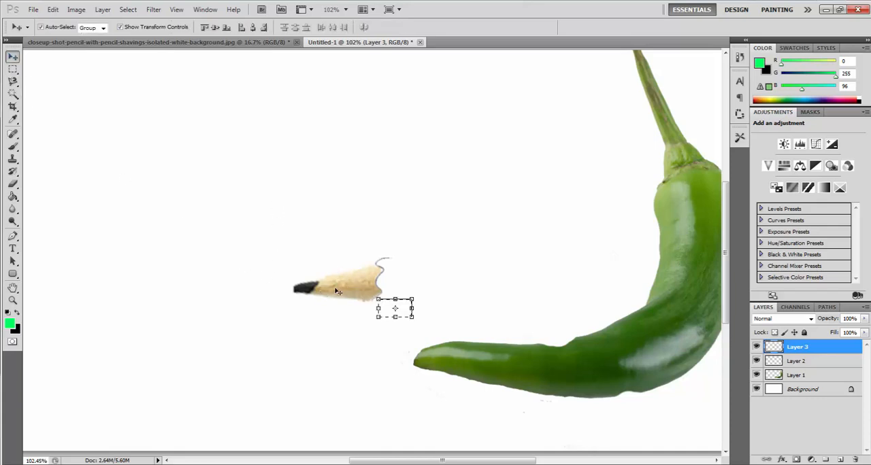
pyautogui.click(13, 69)
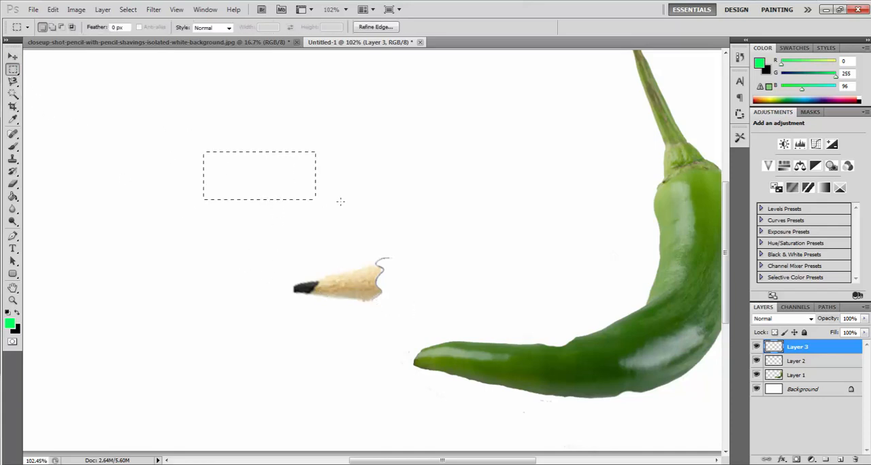
# - Move the pencil tip on Layer 3 onto the pepper's pointed end and rotate it to 11.71°
pyautogui.click(13, 56)
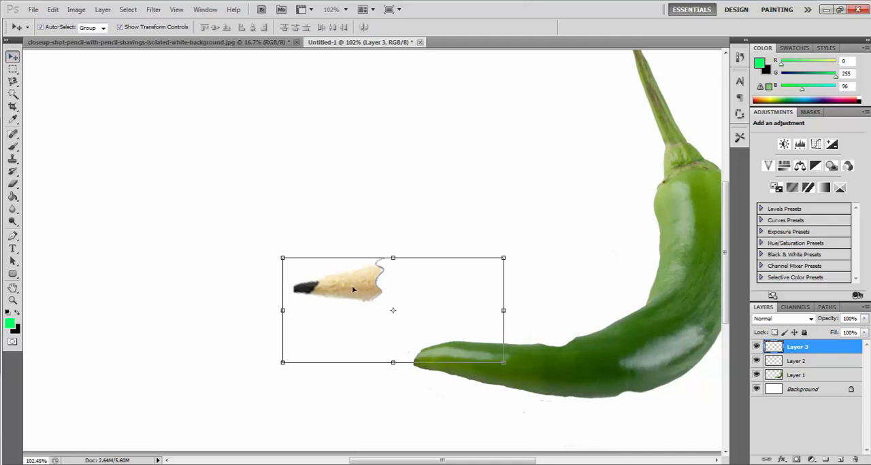
pyautogui.moveTo(384, 303)
pyautogui.mouseDown()
pyautogui.moveTo(434, 355)
pyautogui.moveTo(484, 376)
pyautogui.mouseUp()
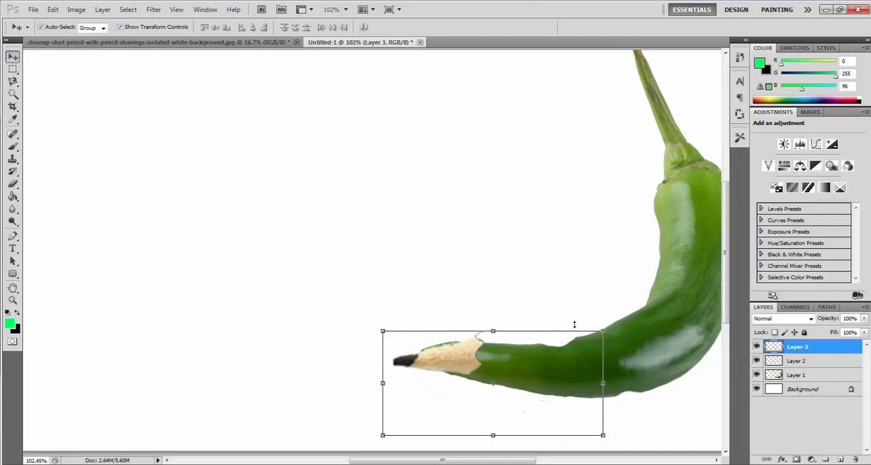
pyautogui.moveTo(574, 322); pyautogui.dragTo(600, 337)
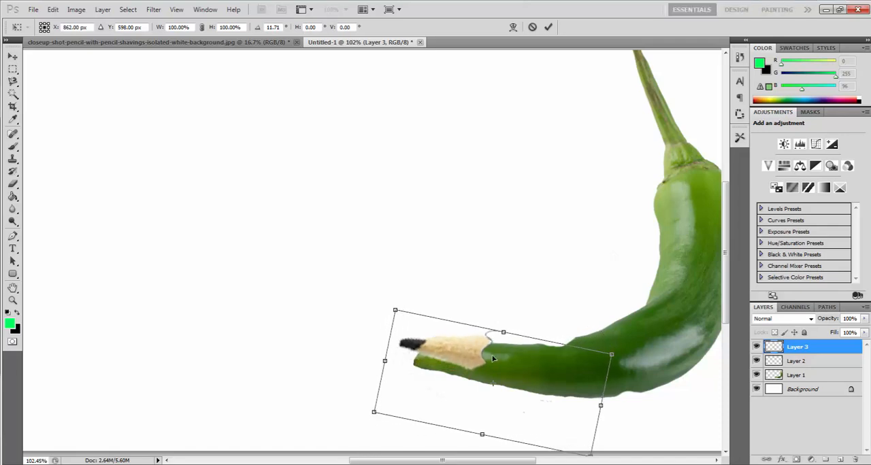
# - Stretch the pencil tip to about 182.52% width and 152.65% height, adjust its rotation to 8.86° and apply the transformation
pyautogui.moveTo(521, 320)
pyautogui.mouseDown()
pyautogui.moveTo(456, 188)
pyautogui.moveTo(453, 200)
pyautogui.mouseUp()
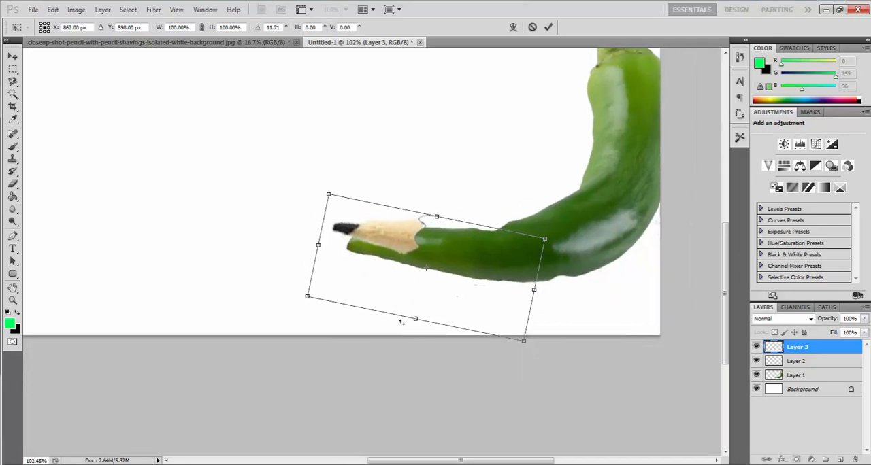
pyautogui.moveTo(416, 321); pyautogui.dragTo(386, 360)
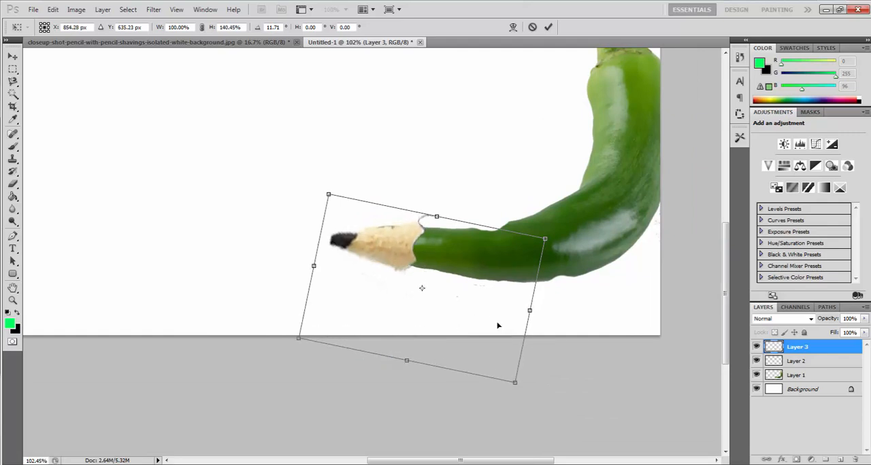
pyautogui.moveTo(528, 311); pyautogui.dragTo(638, 311)
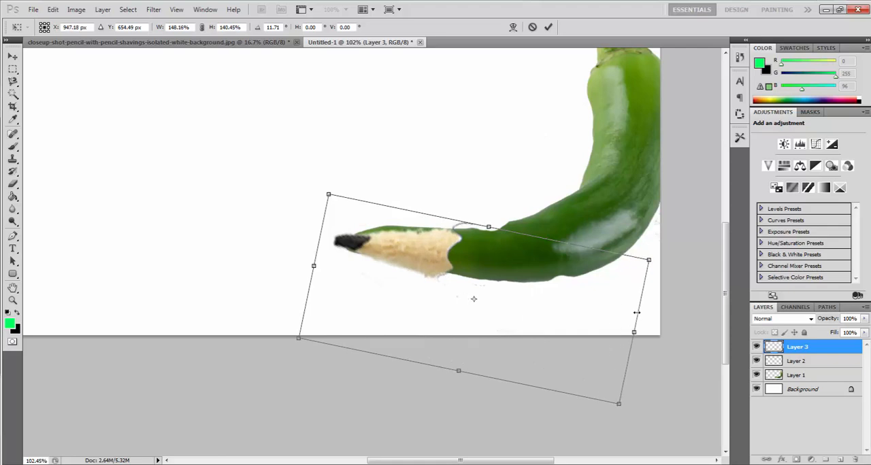
pyautogui.moveTo(488, 227); pyautogui.dragTo(484, 219)
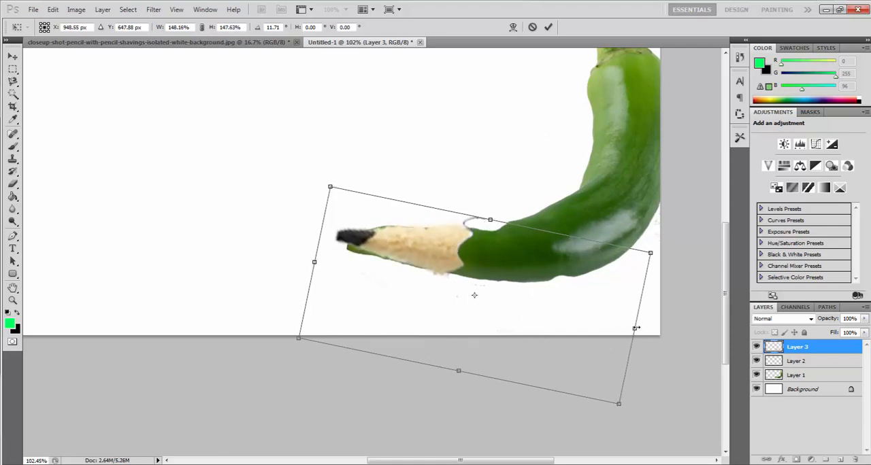
pyautogui.moveTo(636, 328); pyautogui.dragTo(712, 333)
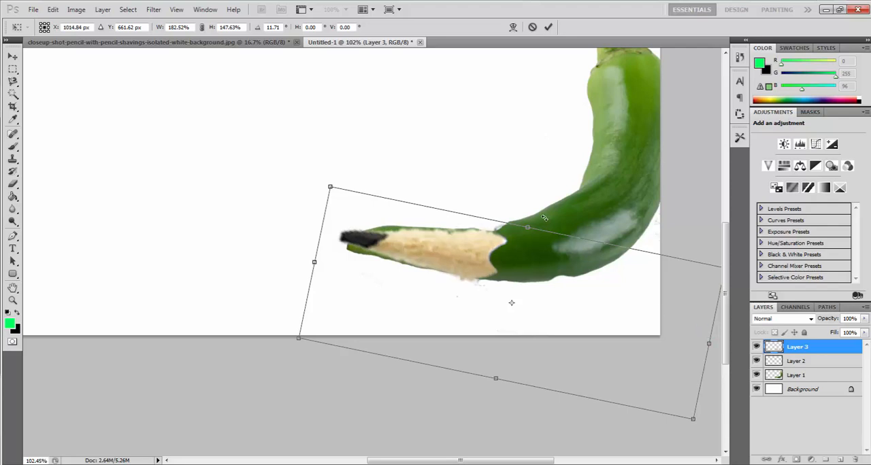
pyautogui.moveTo(547, 218); pyautogui.dragTo(530, 222)
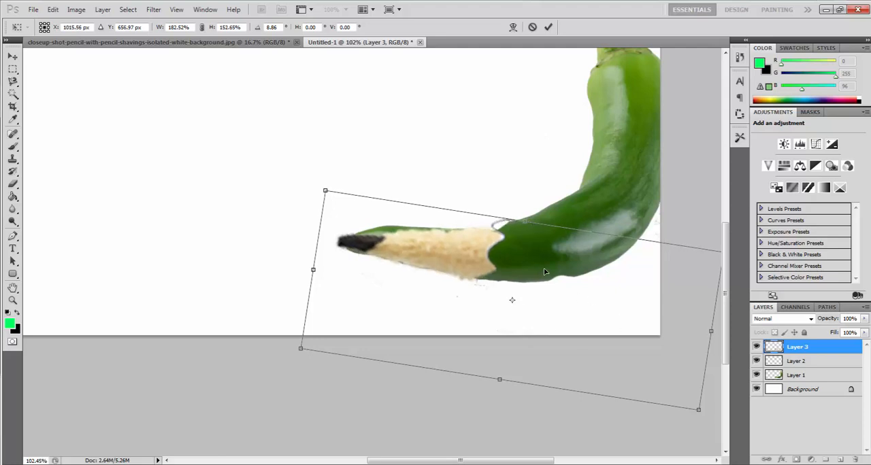
pyautogui.click(12, 58)
pyautogui.click(381, 184)
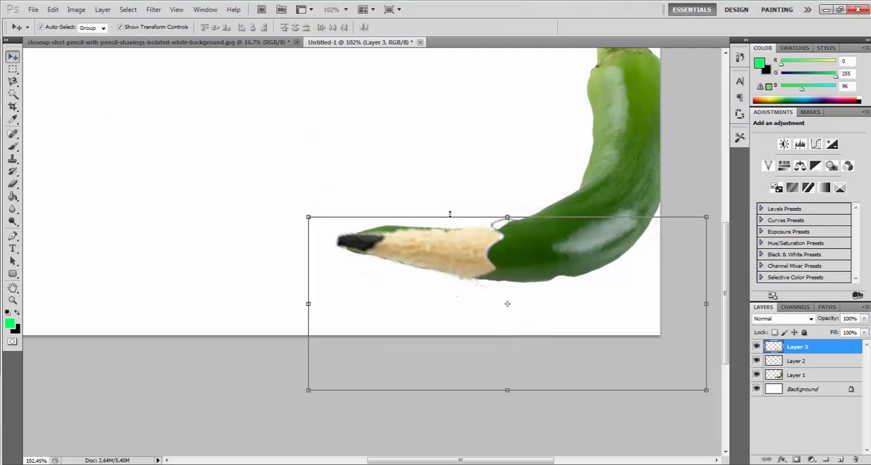
# - On Layer 1, erase the parts of the pepper showing around the pencil tip with a 53 px eraser
pyautogui.hscroll(-1, 450, 225)
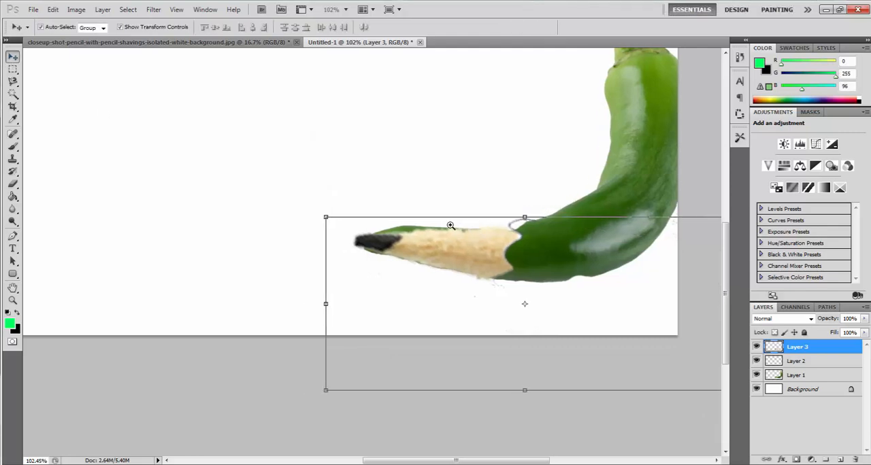
pyautogui.click(800, 376)
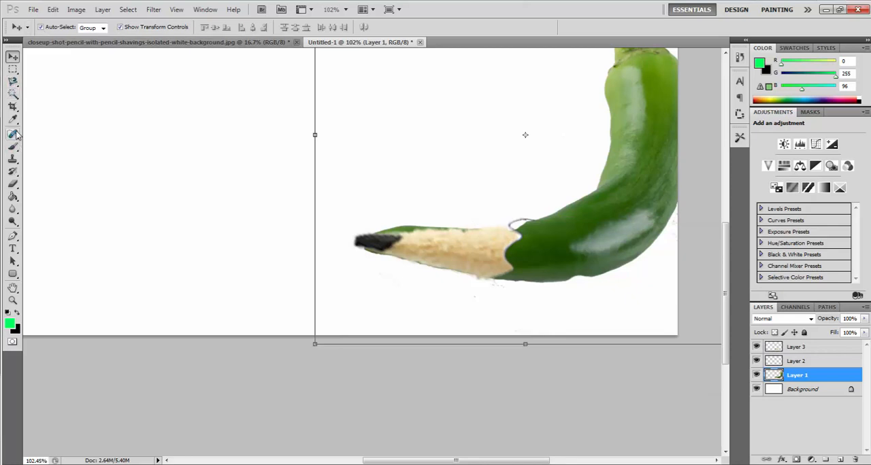
pyautogui.click(12, 185)
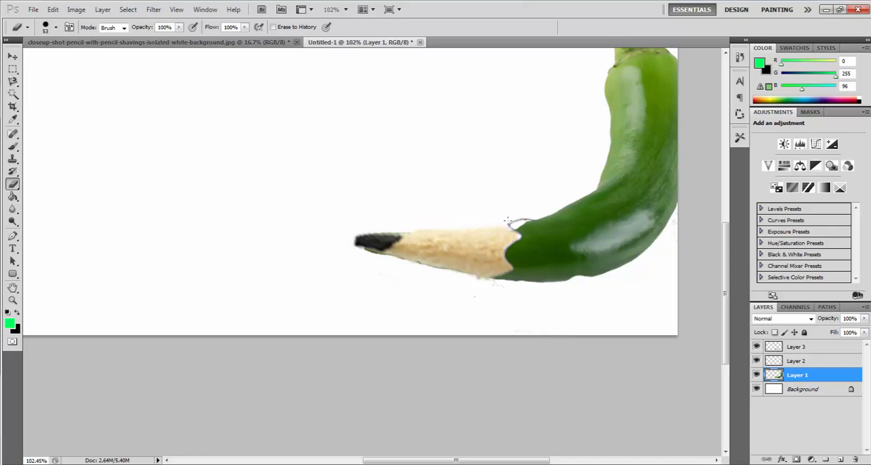
pyautogui.moveTo(517, 225); pyautogui.dragTo(543, 204)
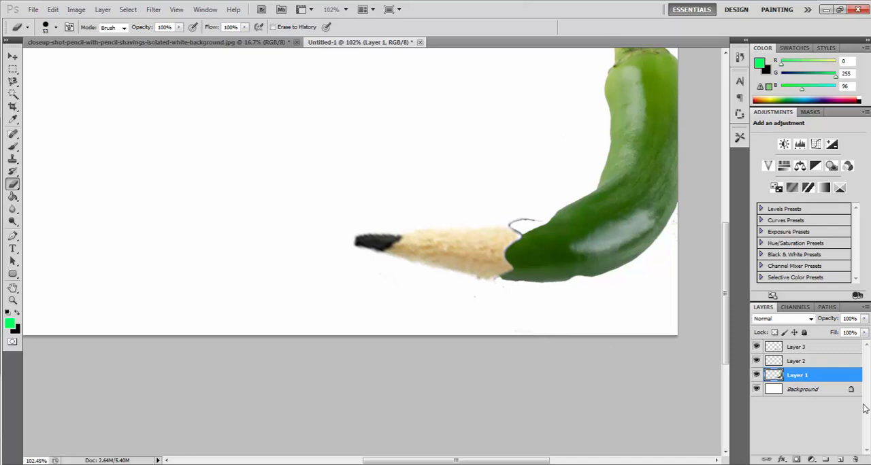
# - On Layer 3, erase the curved outline remnant above the joint and trim the pencil tip's upper rear edge
pyautogui.click(798, 360)
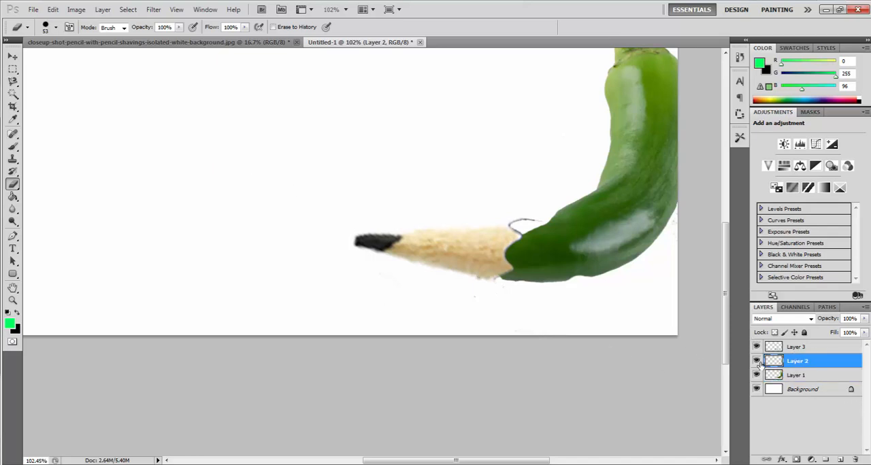
pyautogui.click(785, 348)
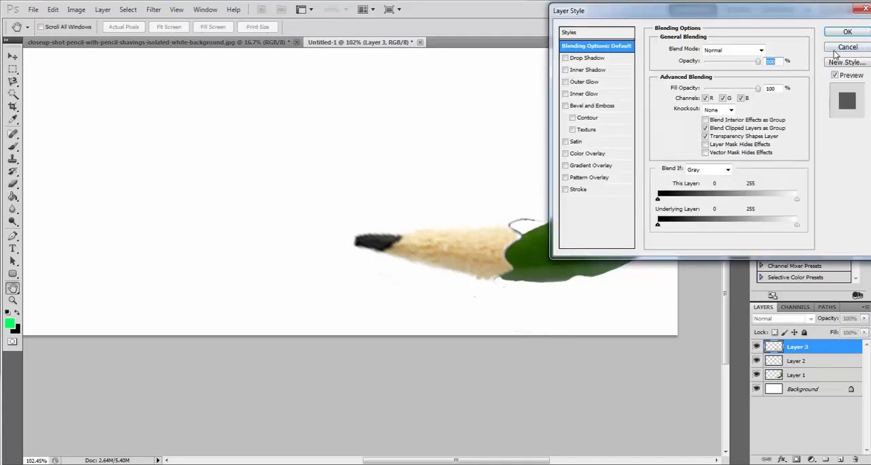
pyautogui.press('Escape')
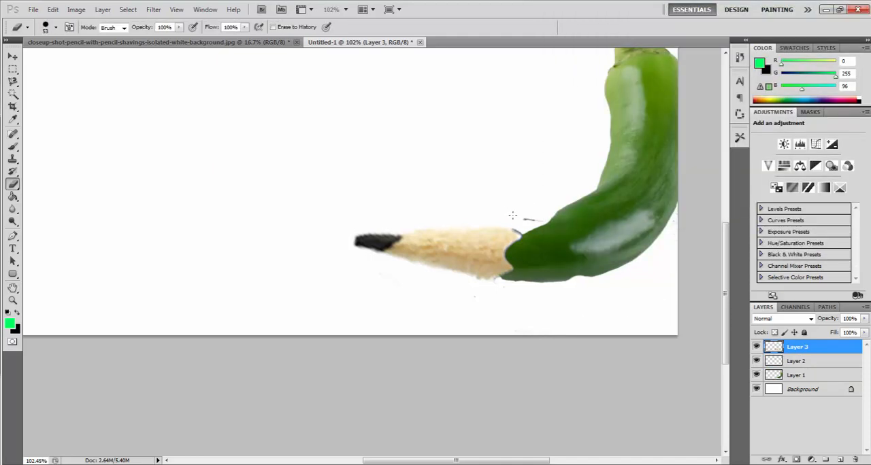
pyautogui.moveTo(520, 218); pyautogui.dragTo(481, 216)
# - On Layer 1, erase the remaining pepper edge above the joint with the pencil tip
pyautogui.click(793, 374)
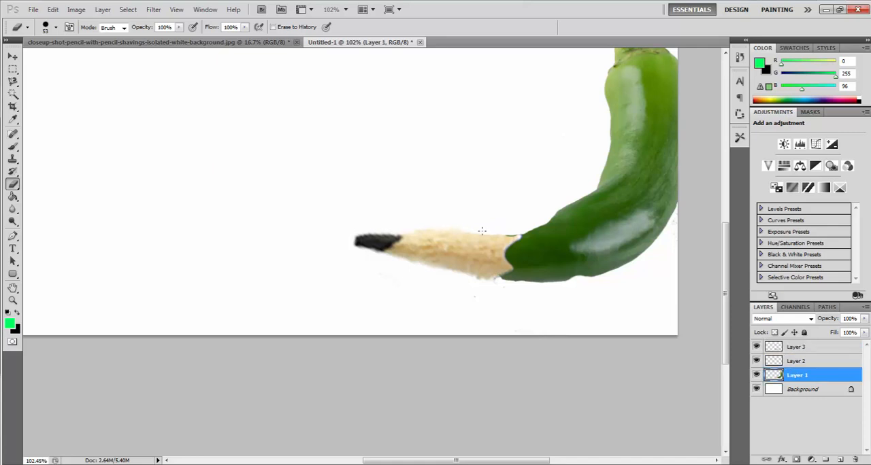
pyautogui.moveTo(511, 222); pyautogui.dragTo(518, 224)
pyautogui.hscroll(2, 492, 140)
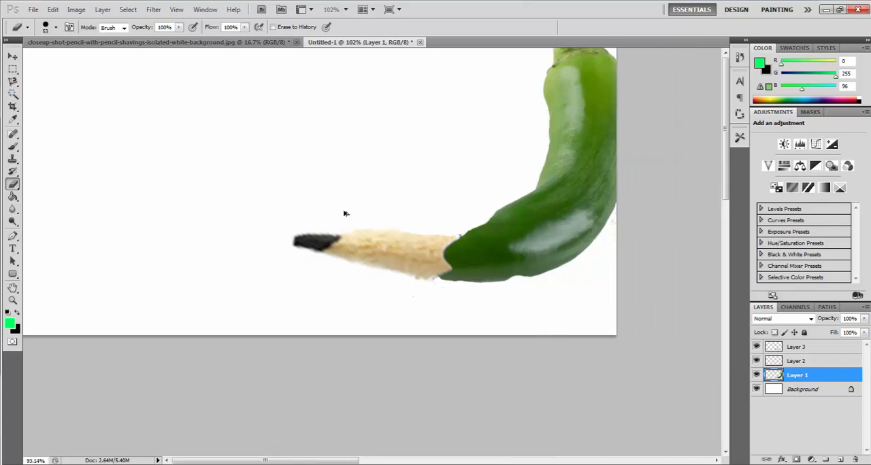
pyautogui.scroll(-4, 344, 214)
pyautogui.scroll(1, 515, 293)
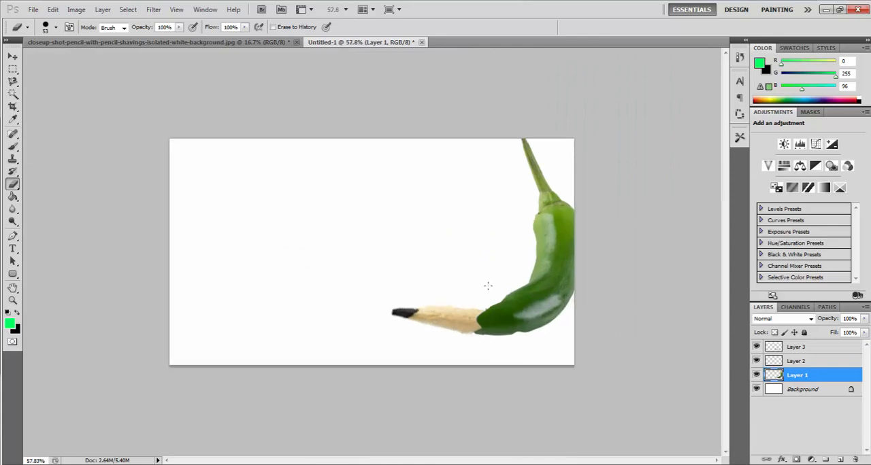
# - Try to blend the pencil tip on Layer 3 into the pepper using the Smudge tool at 50% strength
pyautogui.click(13, 57)
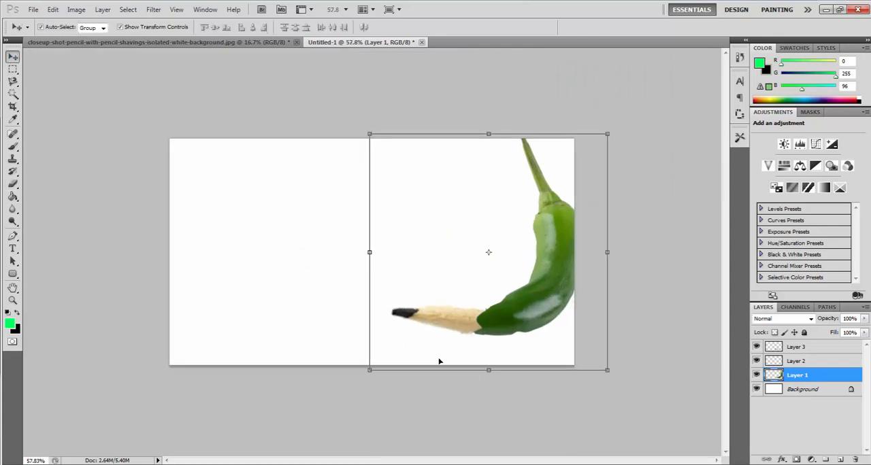
pyautogui.scroll(1, 525, 348)
pyautogui.scroll(1, 526, 348)
pyautogui.click(468, 337)
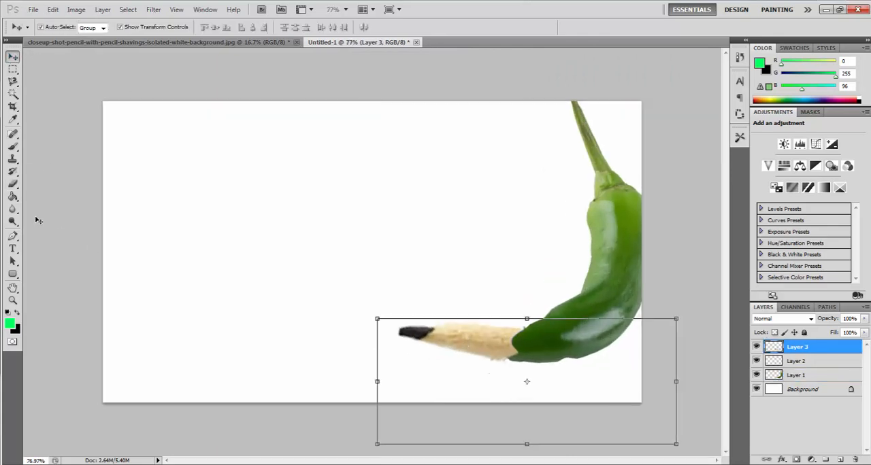
pyautogui.click(13, 221)
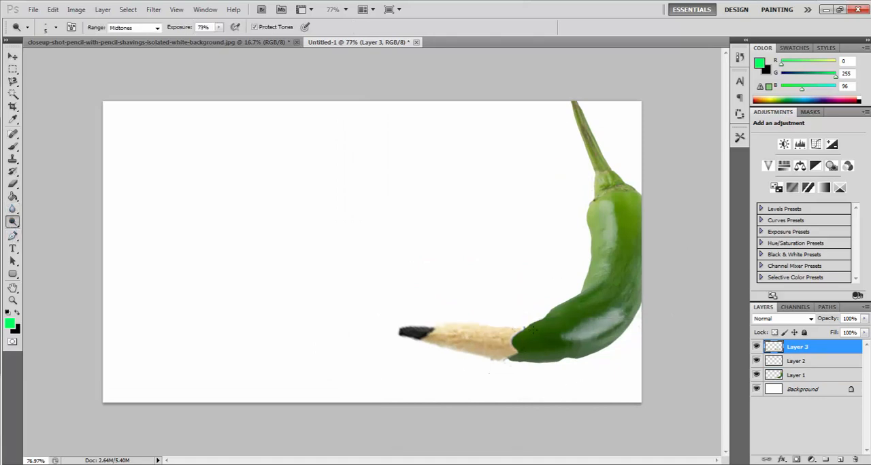
pyautogui.click(13, 222)
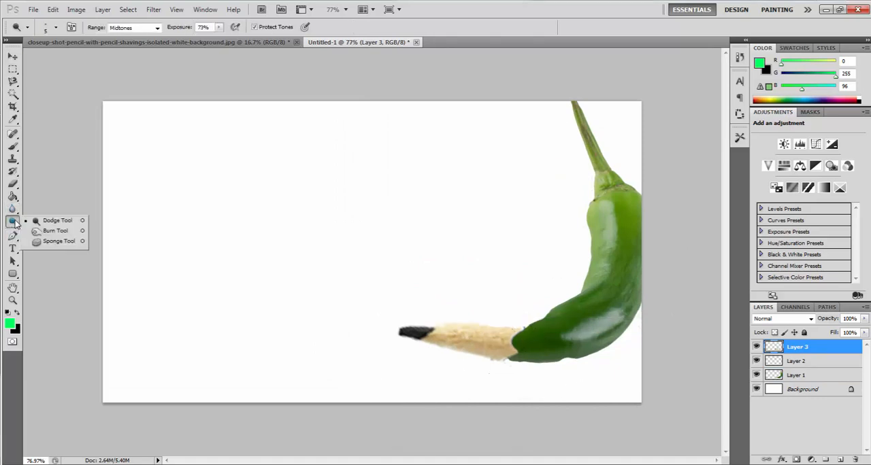
pyautogui.click(13, 209)
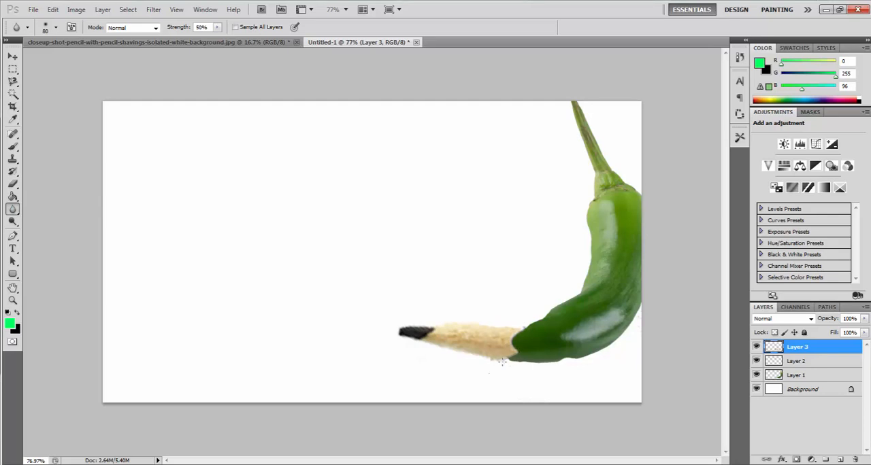
pyautogui.click(13, 210)
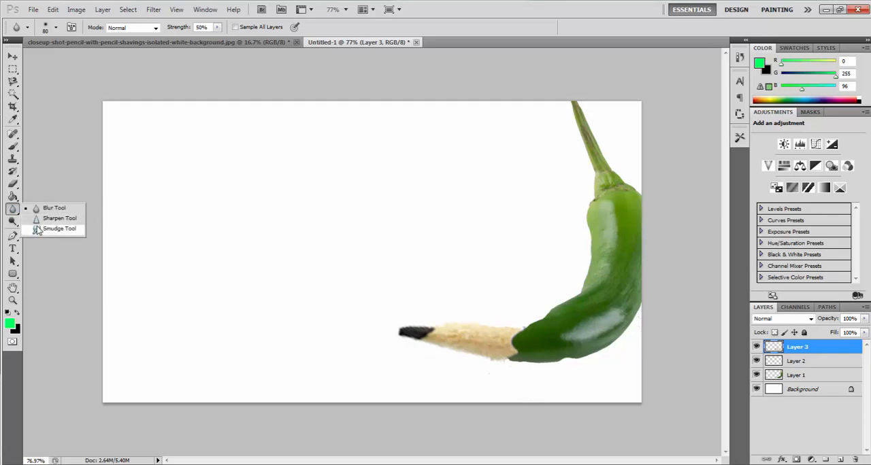
pyautogui.click(41, 232)
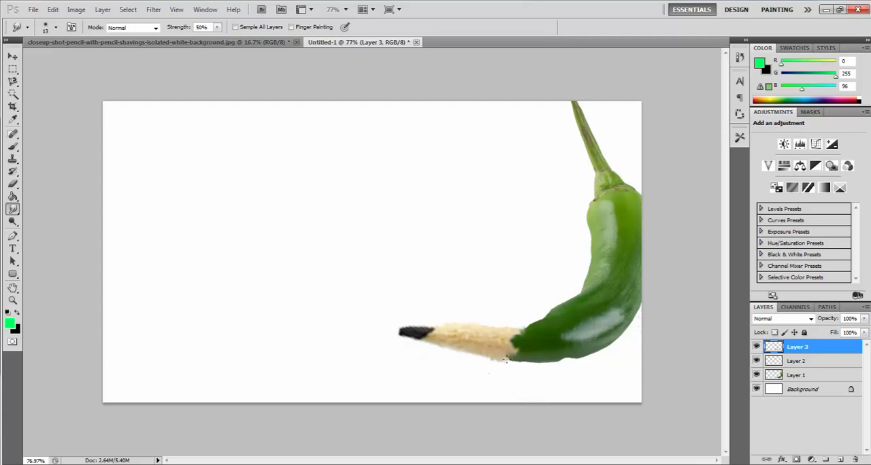
pyautogui.moveTo(510, 340)
pyautogui.mouseDown()
pyautogui.moveTo(519, 335)
pyautogui.moveTo(515, 349)
pyautogui.mouseUp()
pyautogui.scroll(-1, 619, 333)
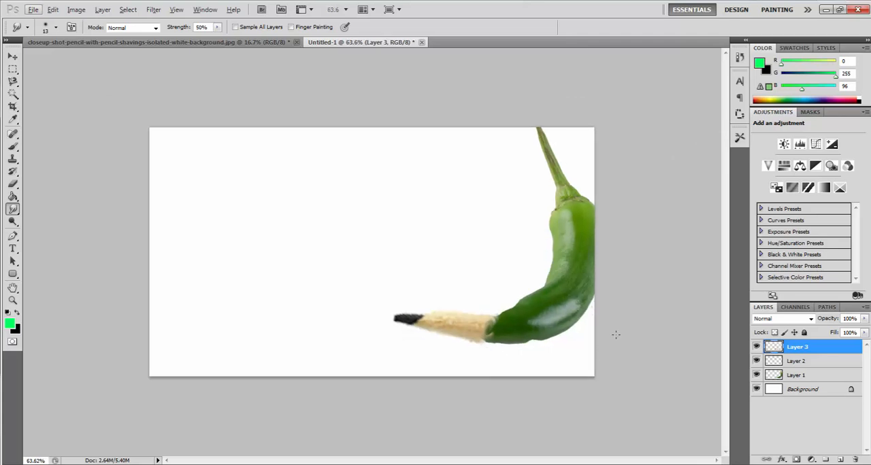
# - Toggle the visibility of Layer 2 to check what it contains, keeping Layer 3 selected
pyautogui.click(811, 361)
pyautogui.click(757, 362)
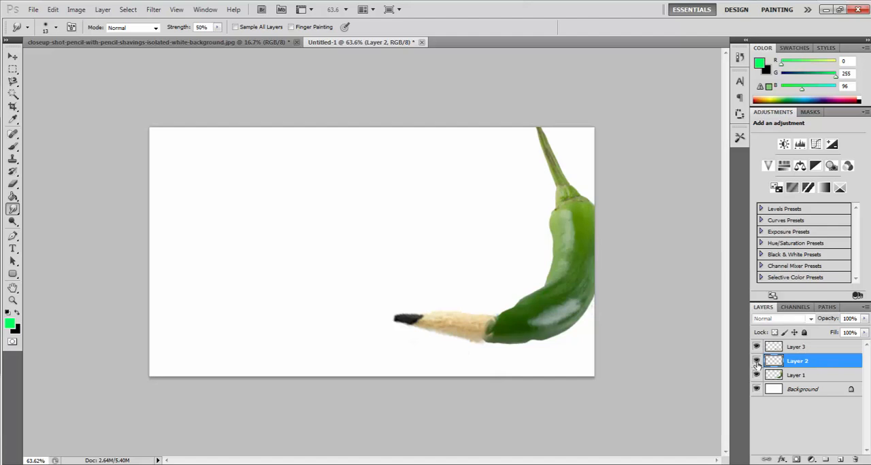
pyautogui.click(796, 350)
pyautogui.click(757, 361)
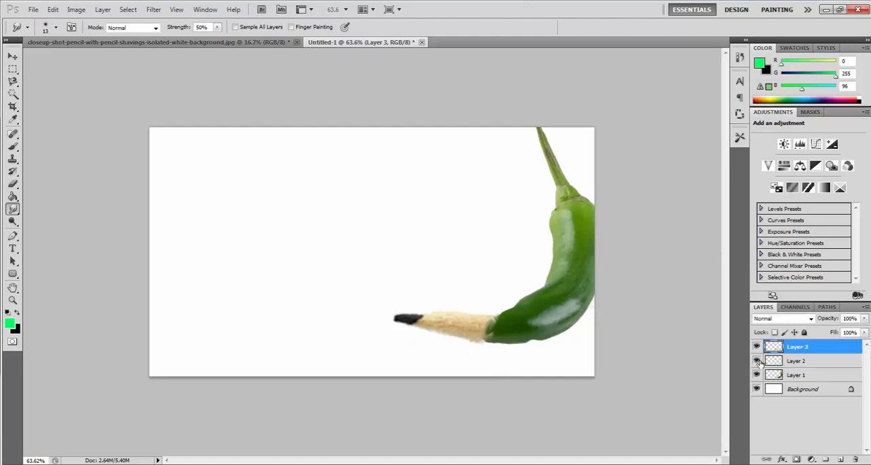
# - Undo the smudging at the pencil and pepper joint and return to the Move tool
pyautogui.scroll(2, 660, 344)
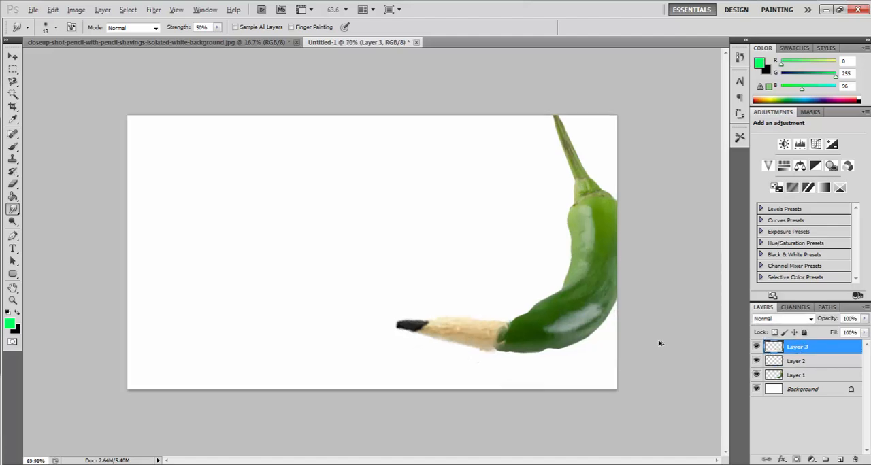
pyautogui.scroll(2, 646, 336)
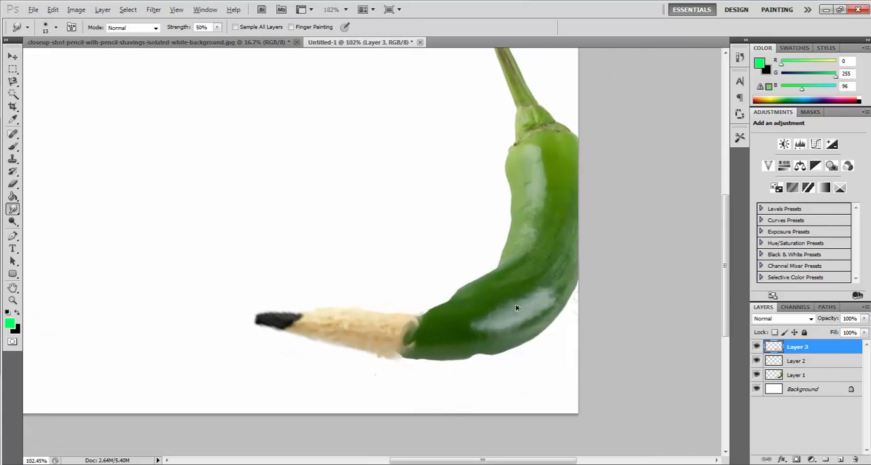
pyautogui.scroll(-4, 516, 308)
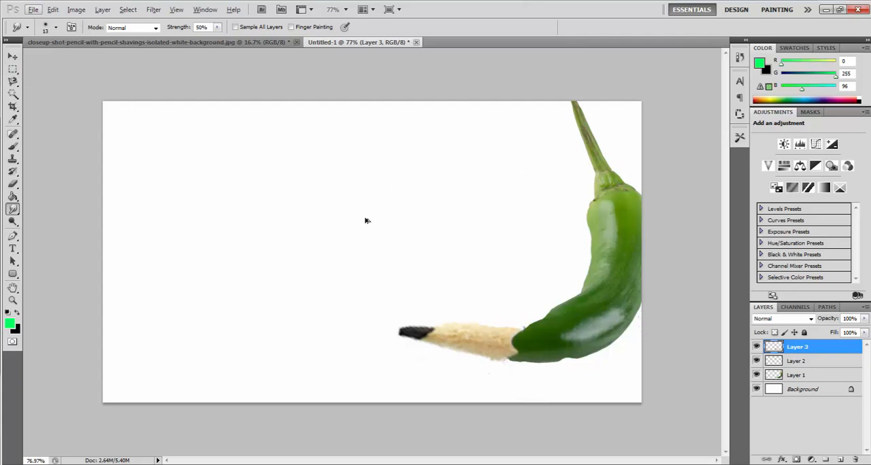
pyautogui.click(13, 56)
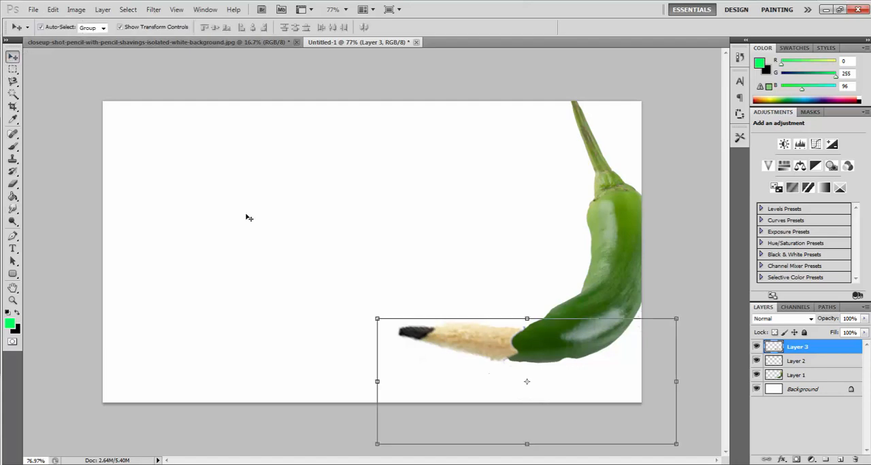
# - Transform the pencil tip on Layer 3 to 114.99% width, 136.97% height and -5.48° rotation, and apply it
pyautogui.moveTo(673, 382); pyautogui.dragTo(721, 382)
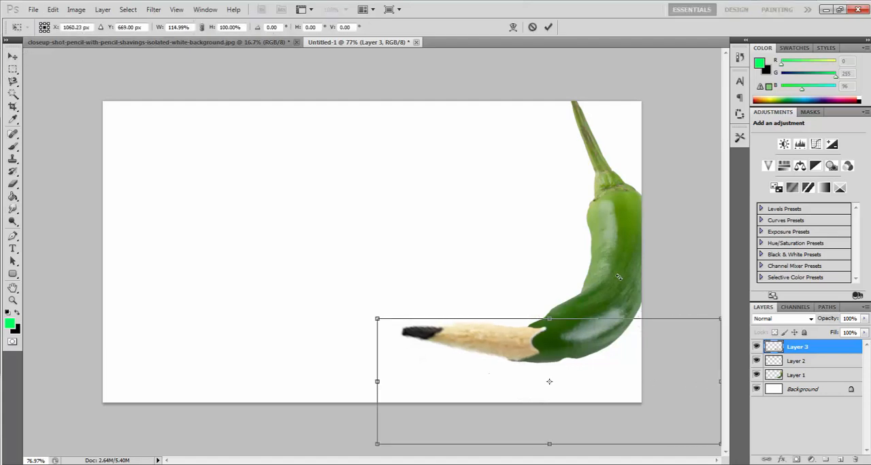
pyautogui.moveTo(621, 278)
pyautogui.mouseDown()
pyautogui.moveTo(603, 273)
pyautogui.moveTo(621, 272)
pyautogui.mouseUp()
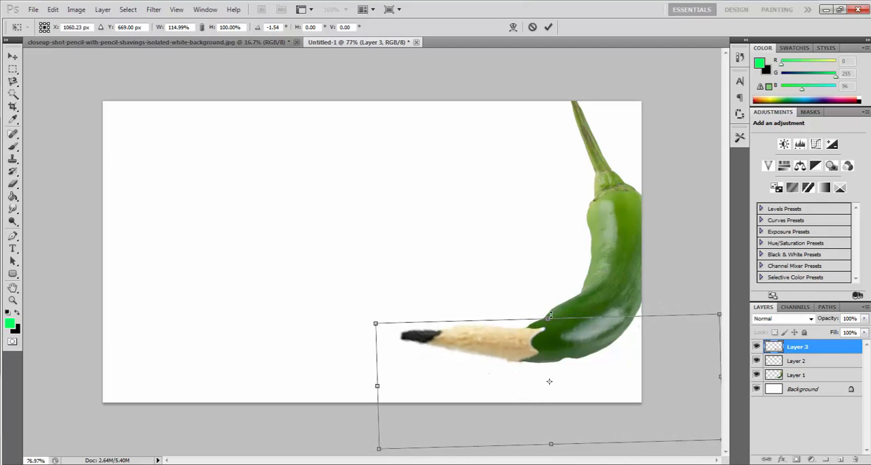
pyautogui.moveTo(548, 317); pyautogui.dragTo(547, 311)
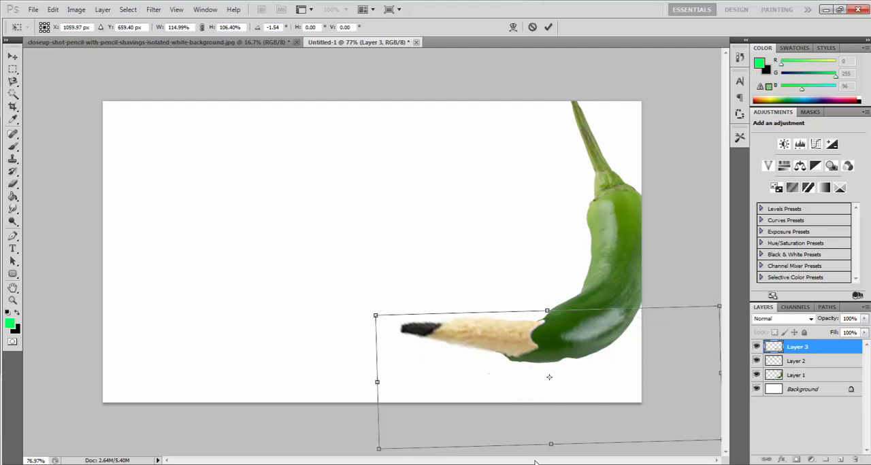
pyautogui.moveTo(551, 444); pyautogui.dragTo(551, 464)
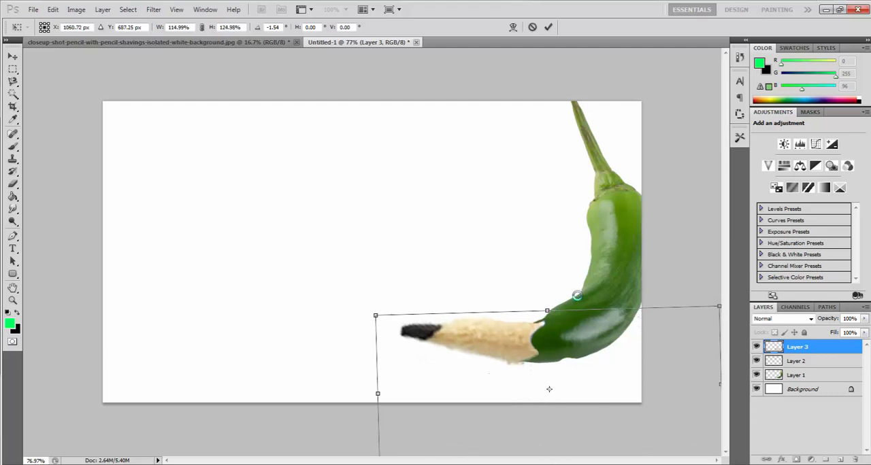
pyautogui.moveTo(578, 295); pyautogui.dragTo(541, 308)
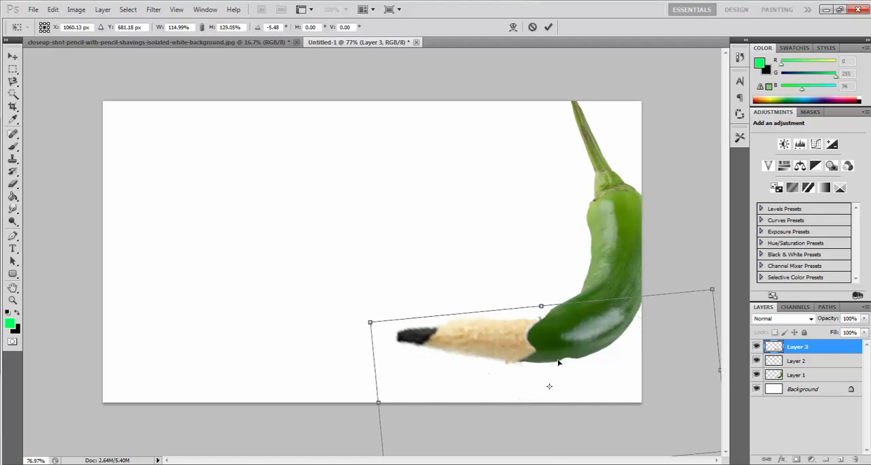
pyautogui.scroll(-1, 564, 377)
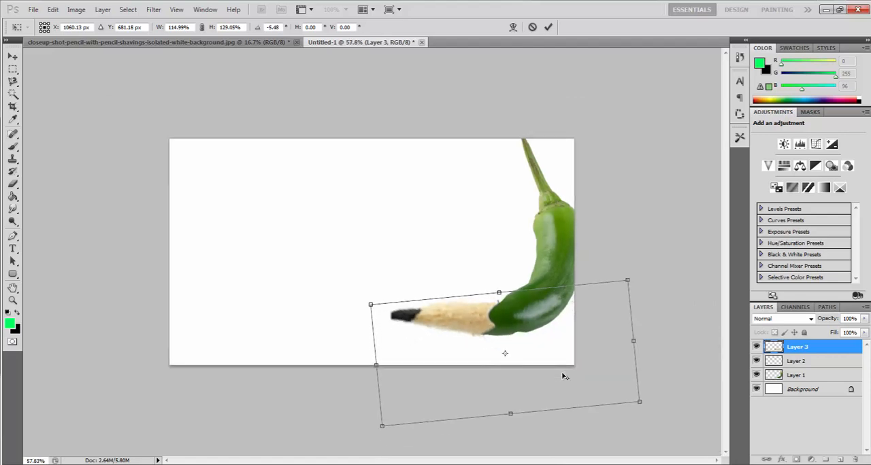
pyautogui.moveTo(510, 415)
pyautogui.mouseDown()
pyautogui.moveTo(511, 427)
pyautogui.moveTo(520, 422)
pyautogui.mouseUp()
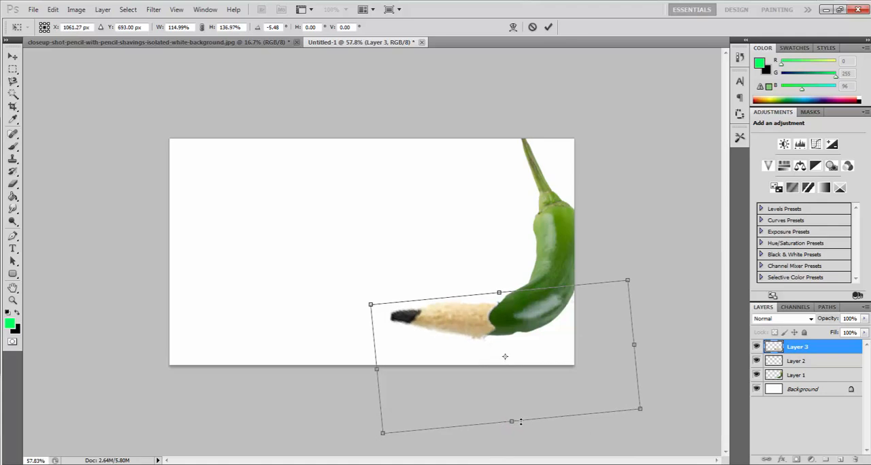
pyautogui.click(12, 57)
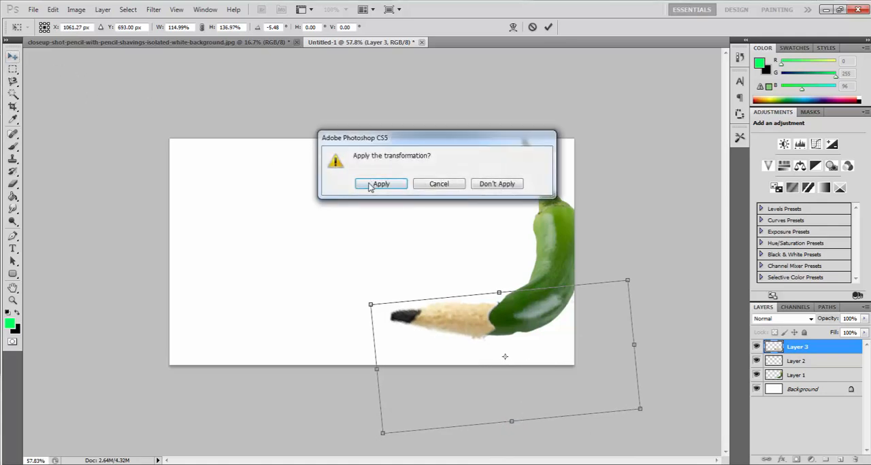
pyautogui.click(382, 132)
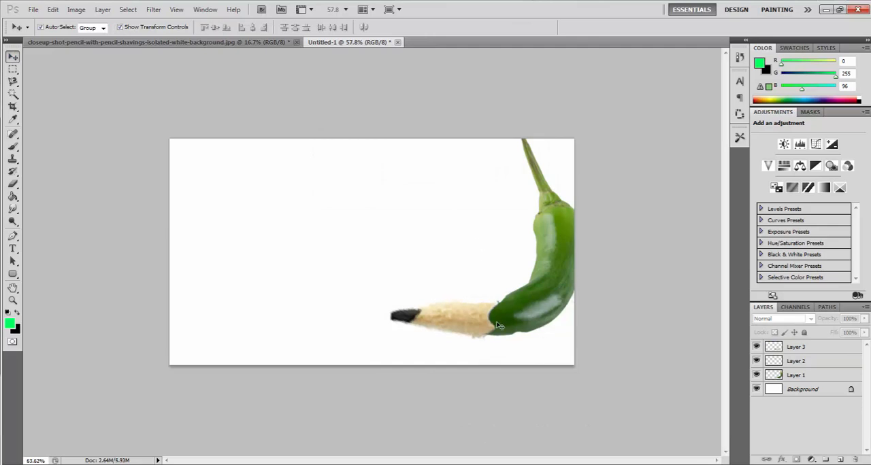
# - Select the pencil's black lead on Layer 3 using the Magic Wand with tolerance 32
pyautogui.scroll(4, 501, 327)
pyautogui.click(524, 358)
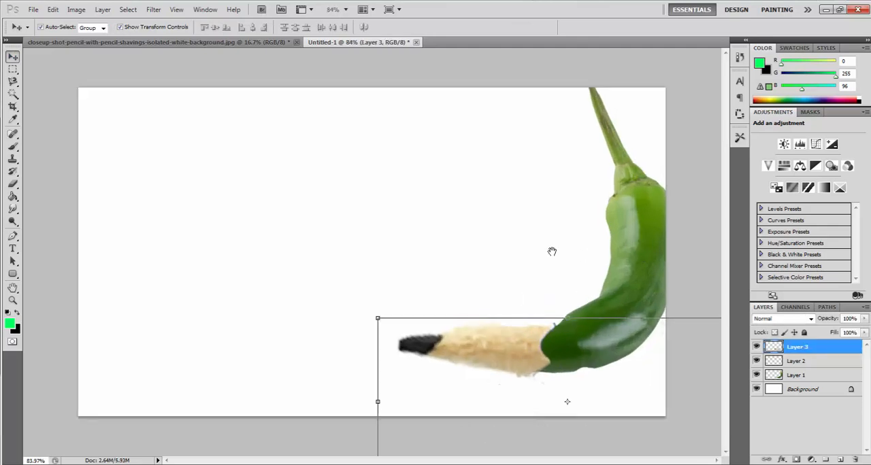
pyautogui.click(13, 81)
pyautogui.click(12, 93)
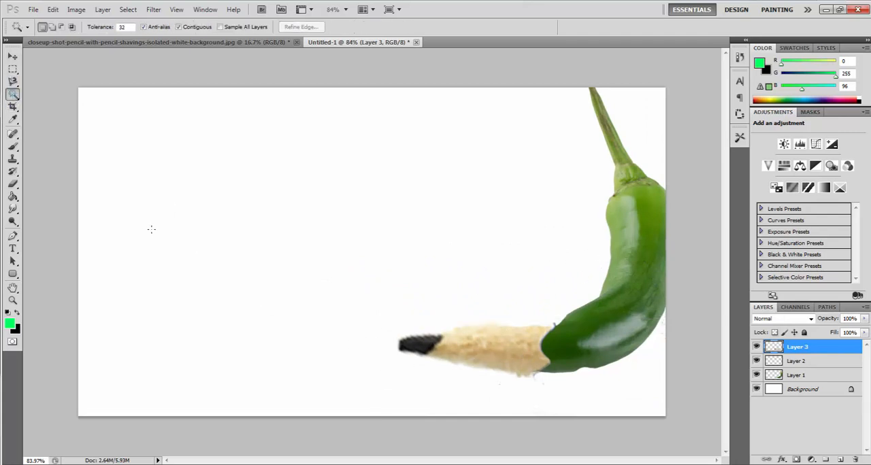
pyautogui.click(415, 340)
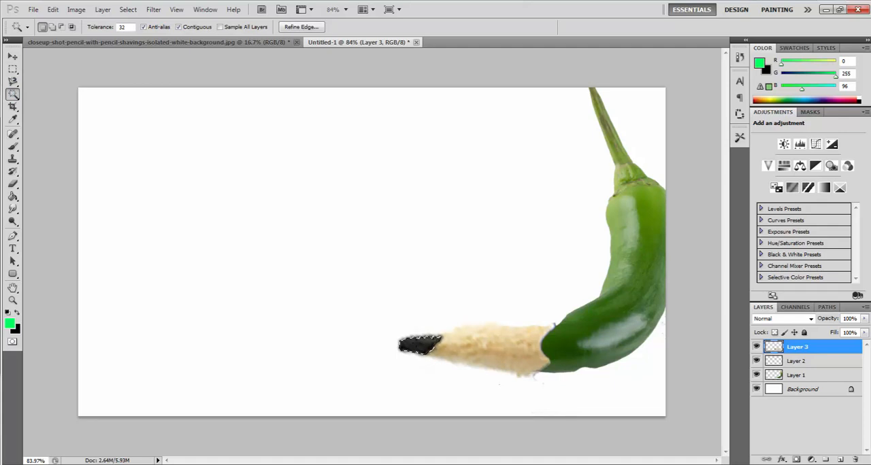
# - Recolour the selected pencil lead with Hue/Saturation at hue +70 and saturation +100, and clear the selection
pyautogui.click(76, 9)
pyautogui.moveTo(98, 37)
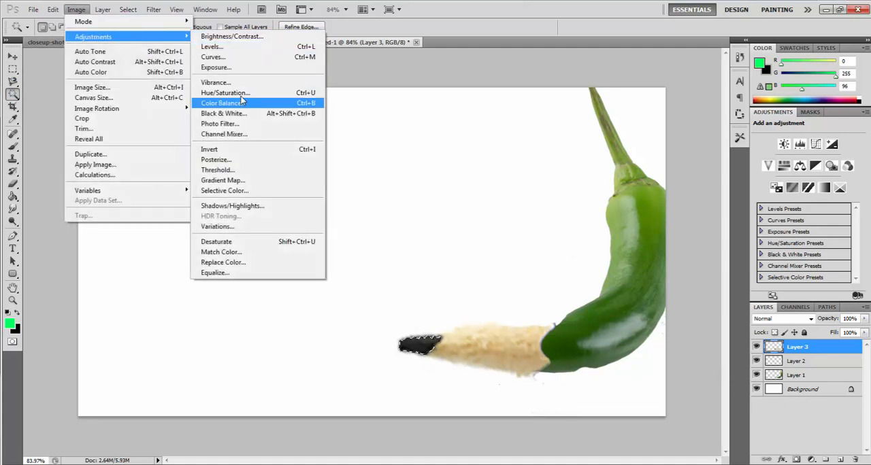
pyautogui.click(235, 93)
pyautogui.moveTo(683, 102)
pyautogui.mouseDown()
pyautogui.moveTo(661, 110)
pyautogui.moveTo(743, 131)
pyautogui.mouseUp()
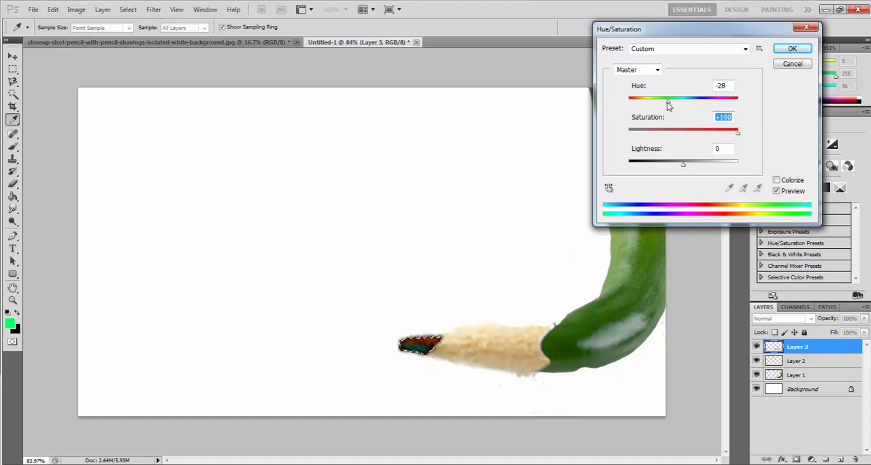
pyautogui.moveTo(668, 102)
pyautogui.mouseDown()
pyautogui.moveTo(635, 101)
pyautogui.moveTo(726, 109)
pyautogui.moveTo(714, 104)
pyautogui.mouseUp()
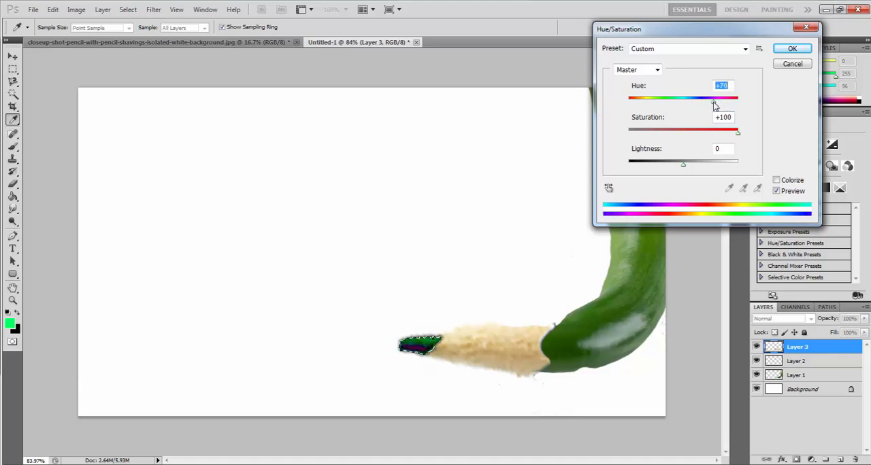
pyautogui.click(789, 51)
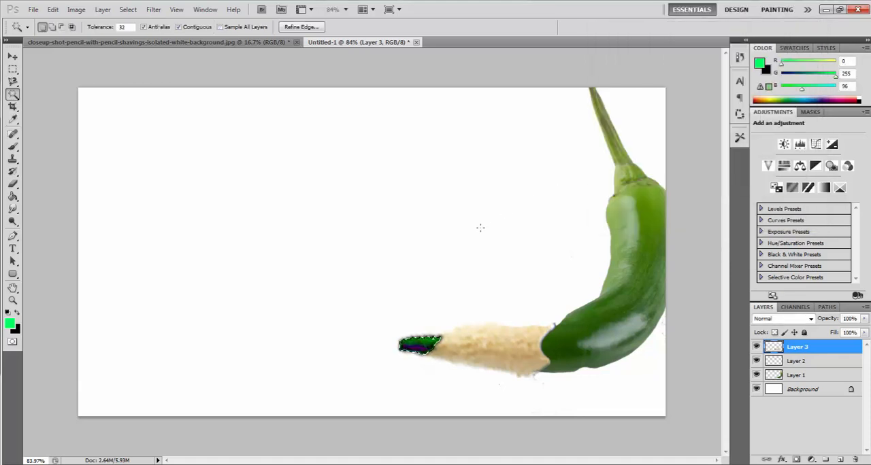
pyautogui.click(12, 69)
pyautogui.hotkey('ctrl', 'd')
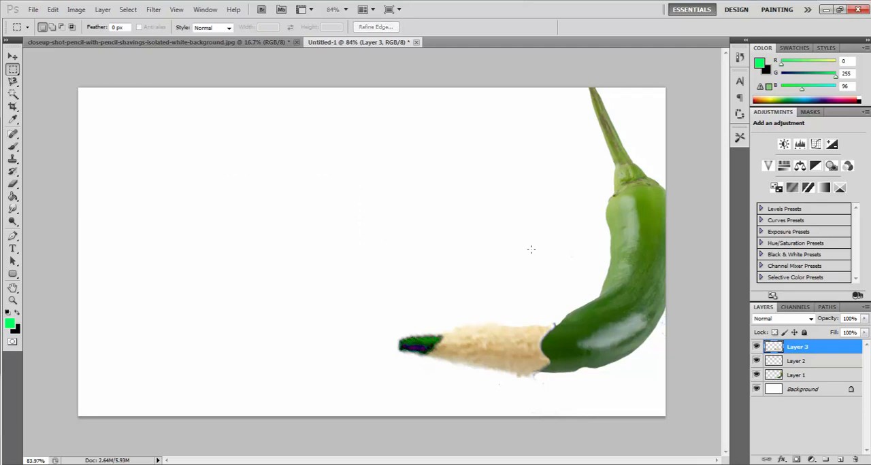
pyautogui.scroll(-6, 575, 289)
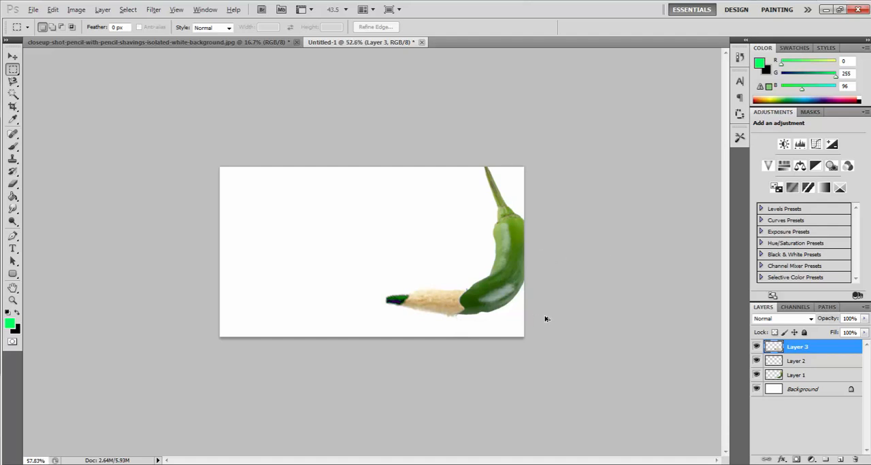
pyautogui.scroll(7, 547, 319)
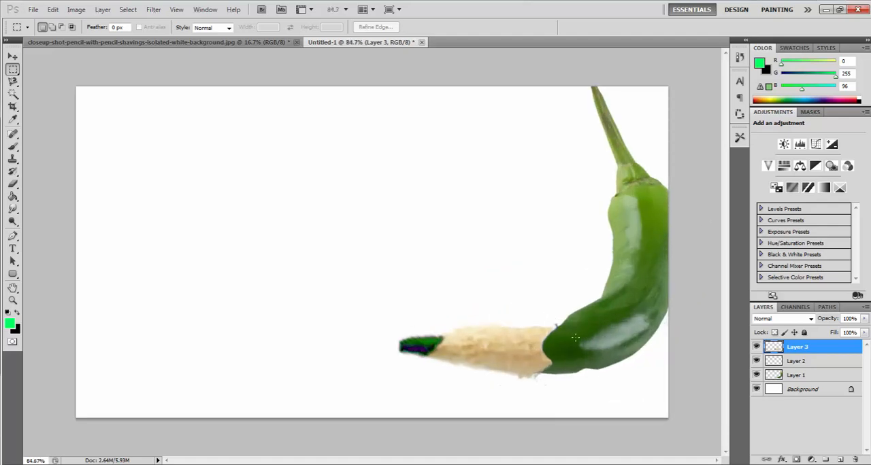
# - Erase the leftover fringe above the pencil and pepper joint on Layer 3 with a soft round Eraser brush
pyautogui.scroll(7, 618, 366)
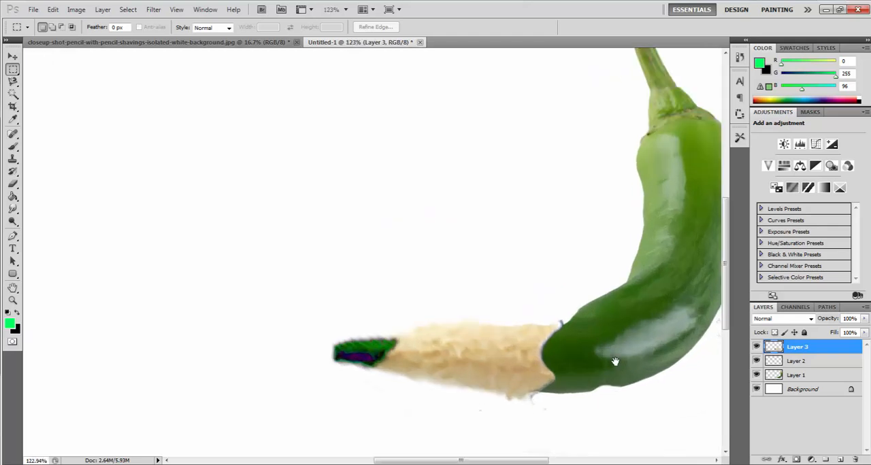
pyautogui.scroll(3, 470, 314)
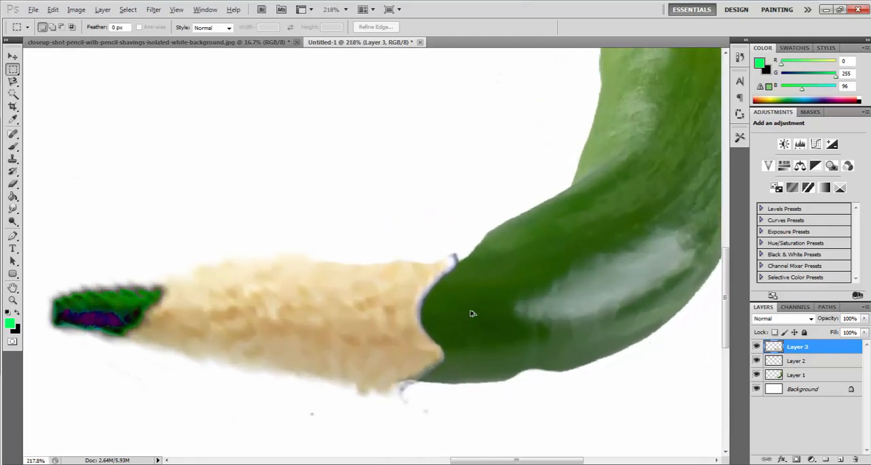
pyautogui.click(12, 196)
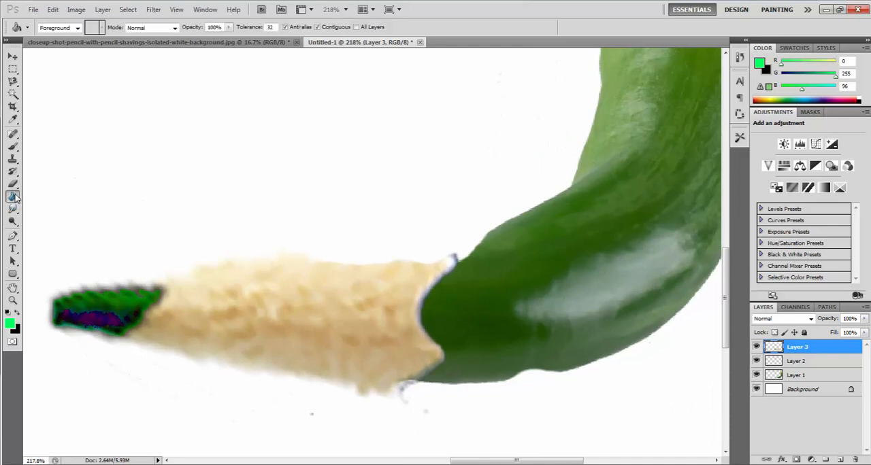
pyautogui.click(13, 184)
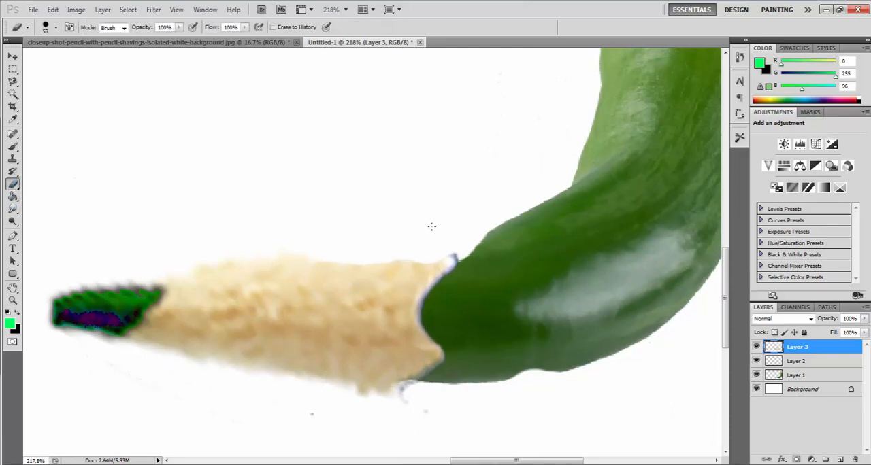
pyautogui.click(453, 238)
pyautogui.hotkey('ctrl', 'z')
pyautogui.click(56, 27)
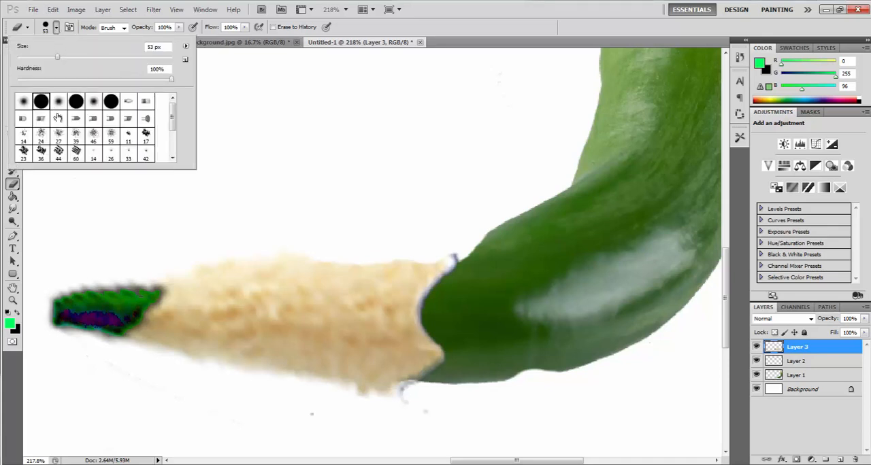
pyautogui.click(25, 102)
pyautogui.click(409, 240)
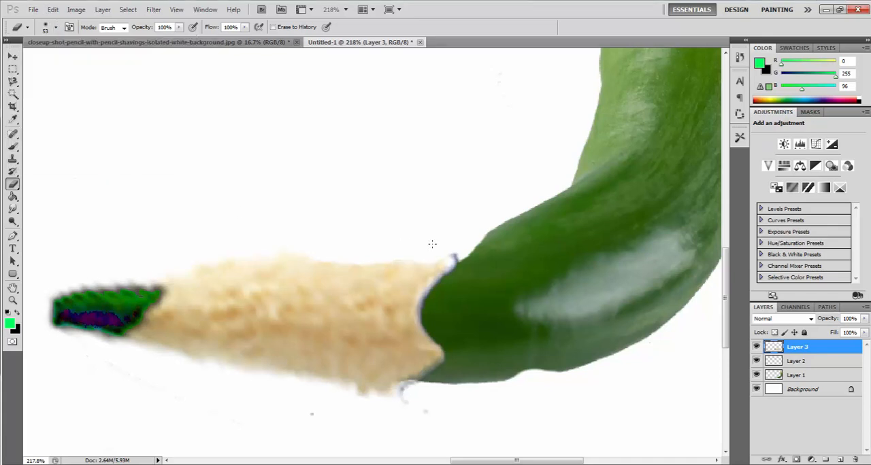
pyautogui.moveTo(439, 243); pyautogui.dragTo(454, 237)
pyautogui.hotkey('ctrl', 'z')
pyautogui.moveTo(445, 230); pyautogui.dragTo(444, 232)
# - Erase the frayed wood edge below the pencil and pepper joint so it follows the pepper's outline
pyautogui.scroll(-8, 522, 278)
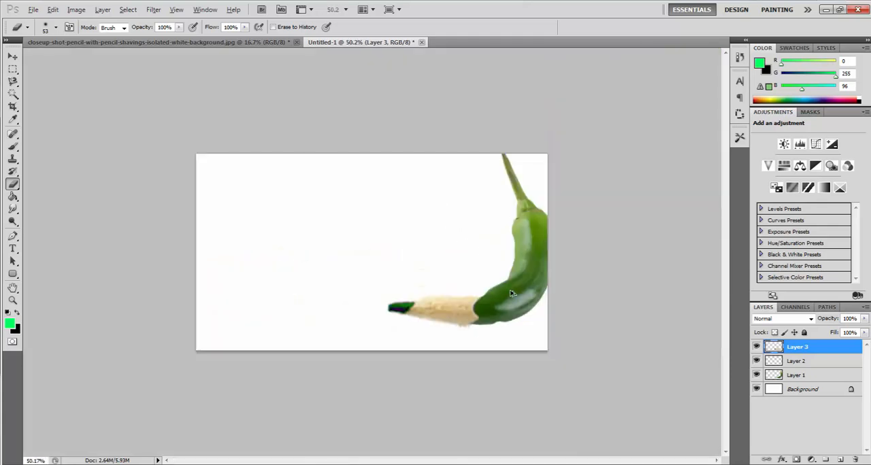
pyautogui.scroll(6, 492, 354)
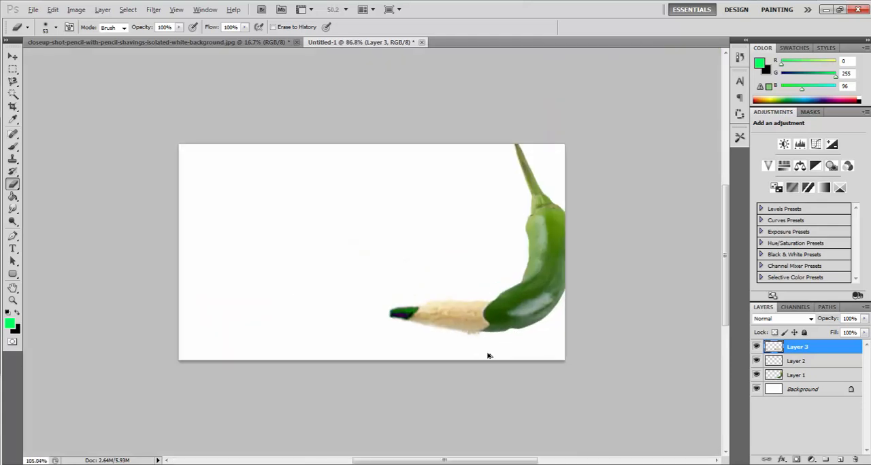
pyautogui.moveTo(573, 396)
pyautogui.mouseDown()
pyautogui.moveTo(382, 309)
pyautogui.moveTo(344, 280)
pyautogui.moveTo(369, 337)
pyautogui.moveTo(355, 304)
pyautogui.mouseUp()
pyautogui.scroll(3, 376, 321)
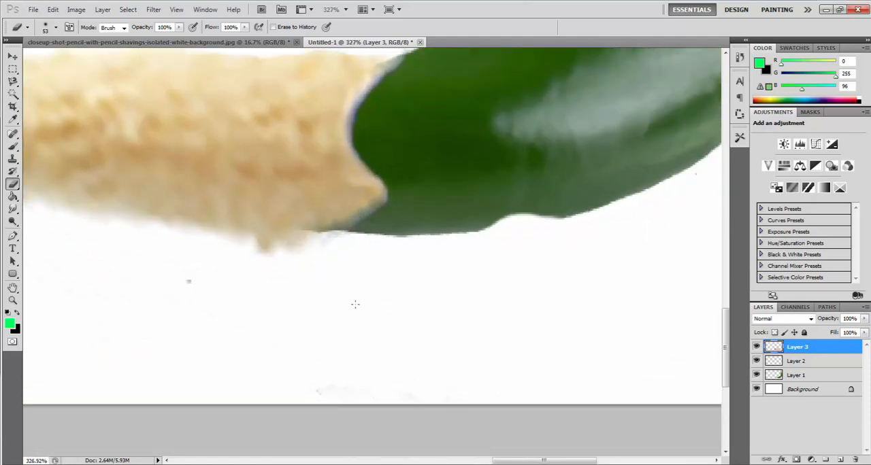
pyautogui.moveTo(236, 283); pyautogui.dragTo(327, 296)
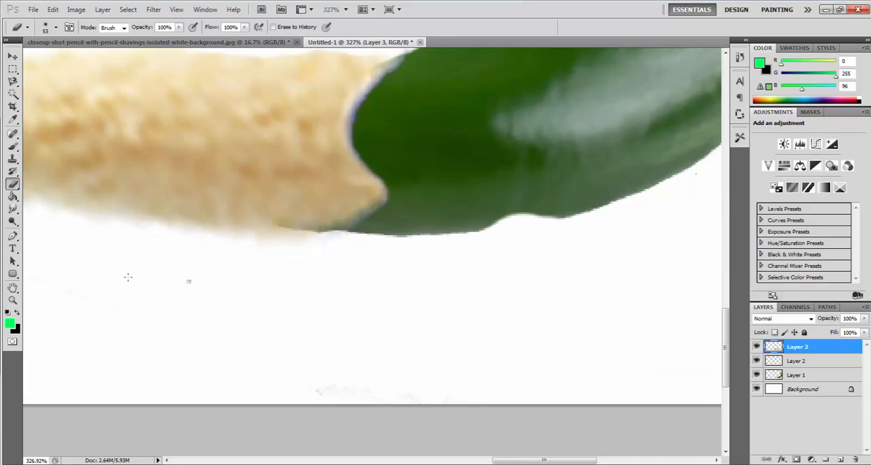
# - Set the Type tool's text color to the dark green #406d1b sampled from the pepper
pyautogui.scroll(-4, 377, 307)
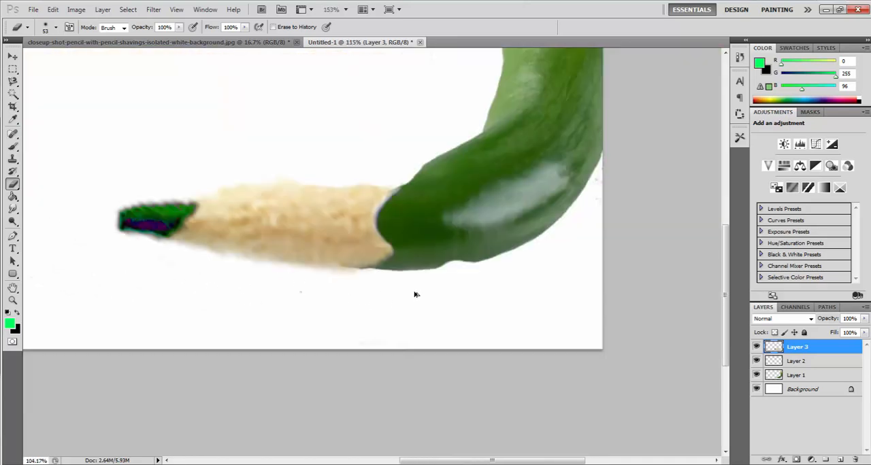
pyautogui.scroll(-3, 667, 288)
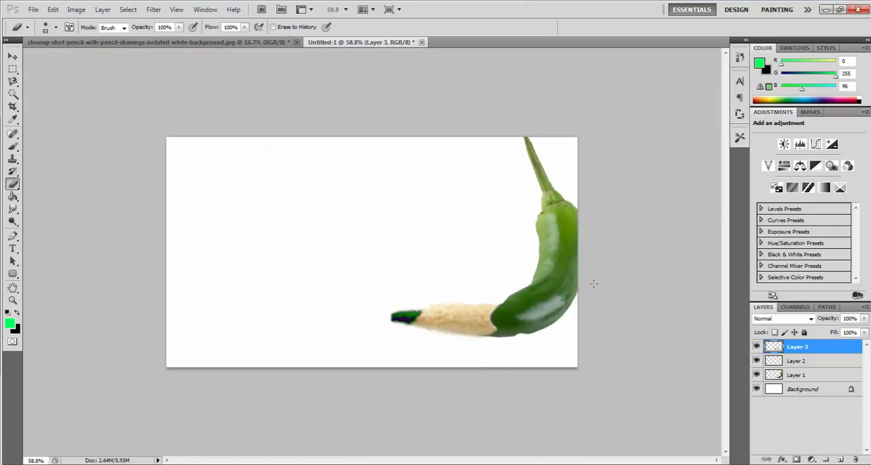
pyautogui.scroll(-1, 580, 274)
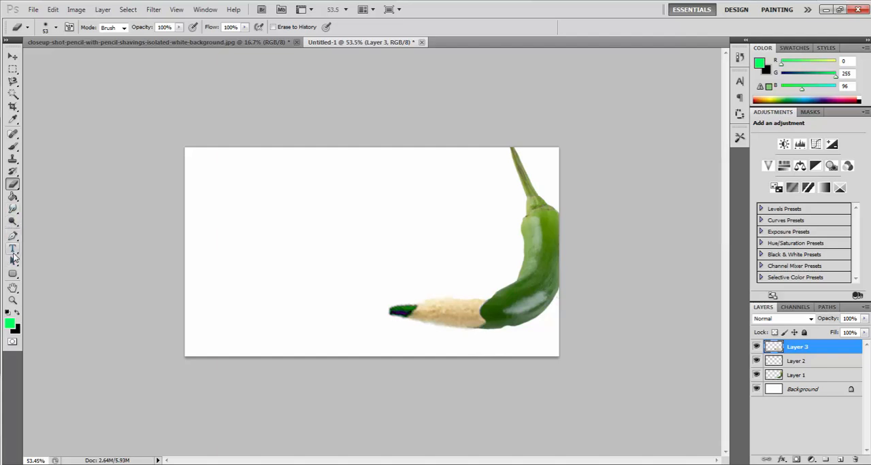
pyautogui.click(12, 249)
pyautogui.press('i')
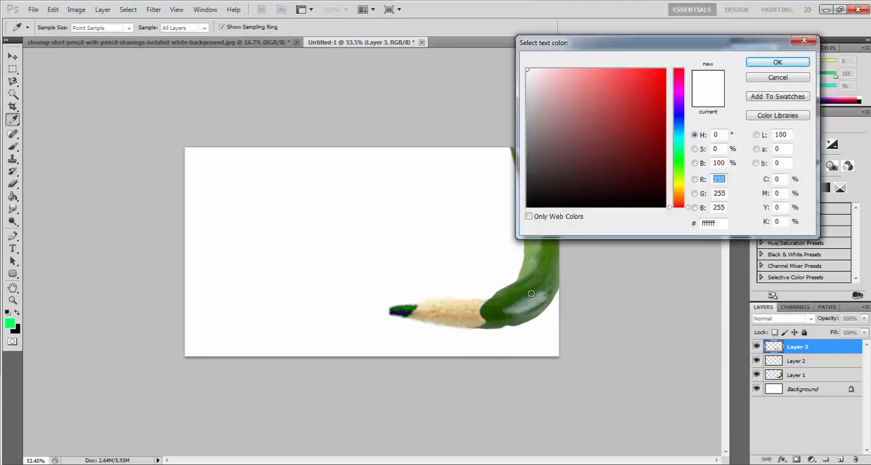
pyautogui.click(539, 275)
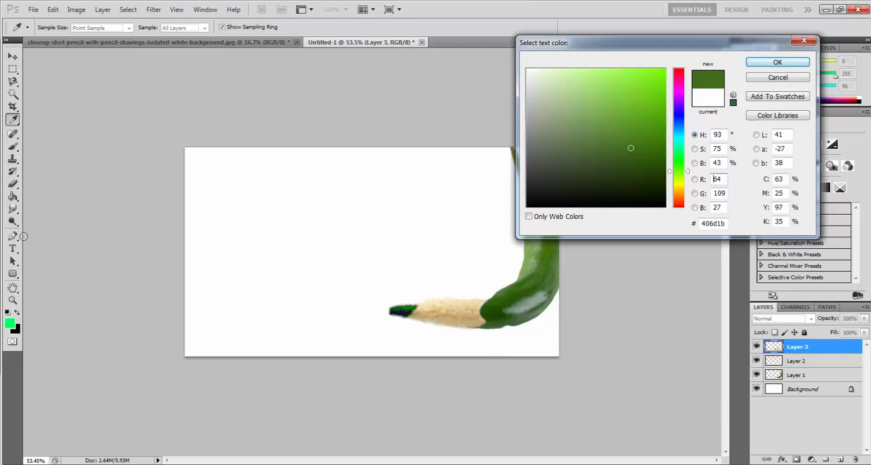
pyautogui.click(777, 63)
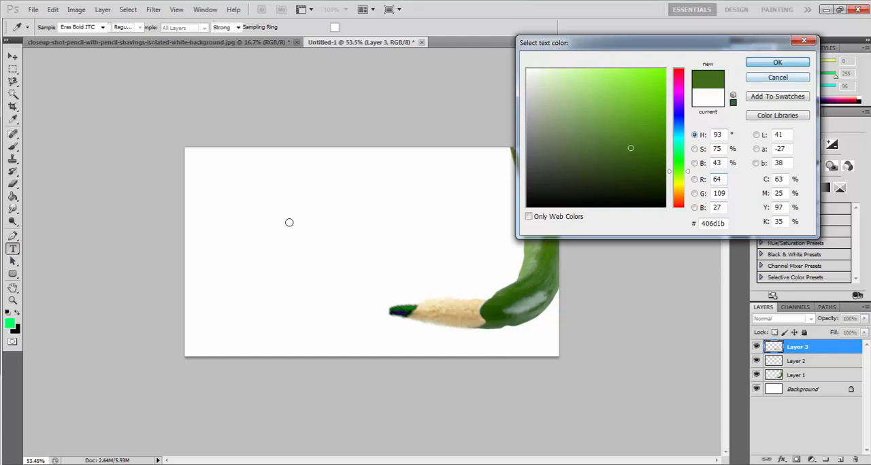
# - Create a text box in the white area beside the pepper and enter "green" and "chilli" on separate lines
pyautogui.moveTo(193, 162); pyautogui.dragTo(420, 256)
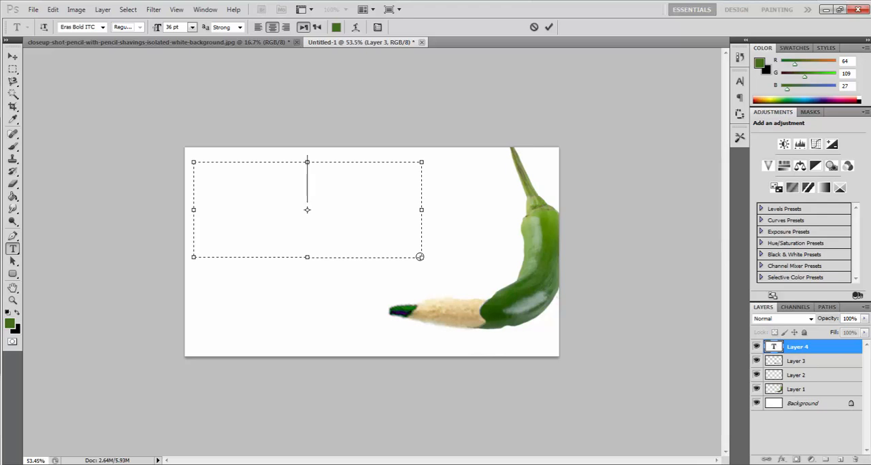
pyautogui.write('green')
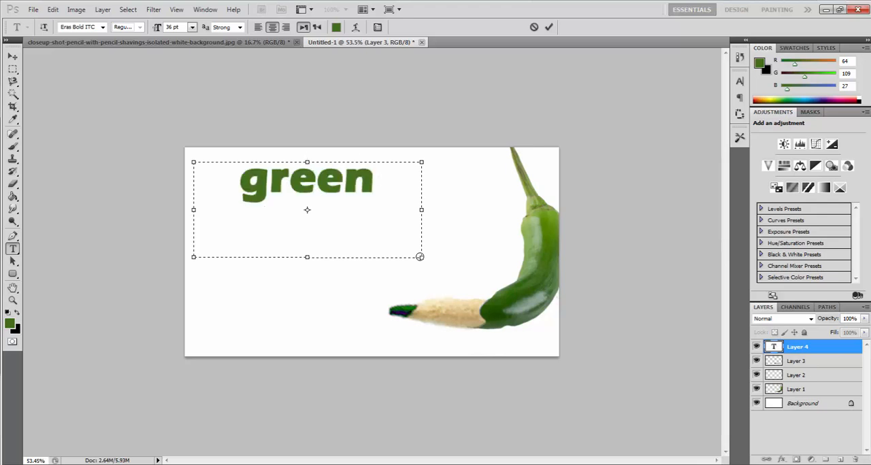
pyautogui.press('Return')
pyautogui.write('chilli')
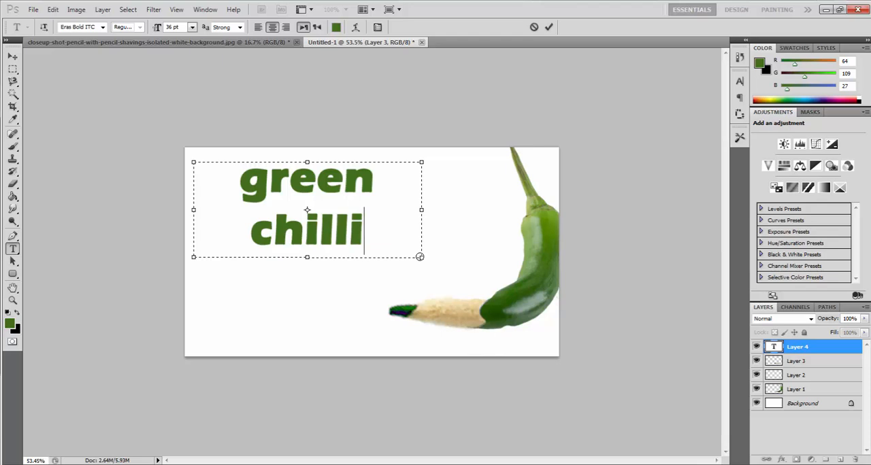
pyautogui.write(' pen')
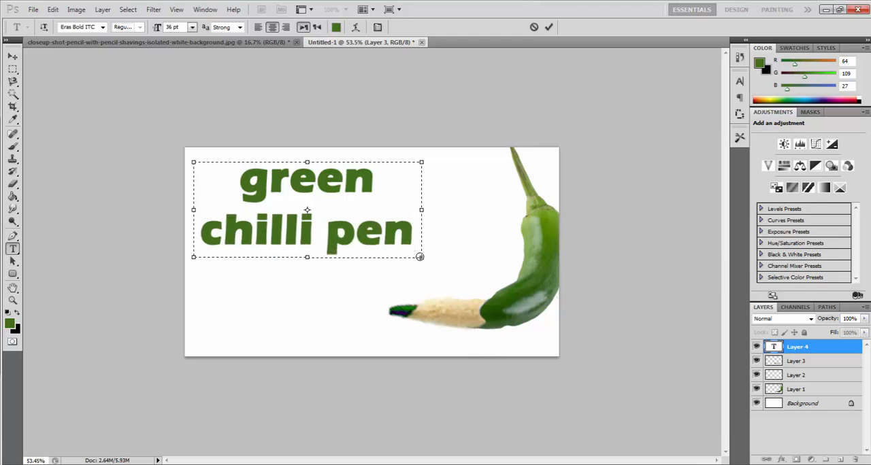
pyautogui.press('BackSpace')
pyautogui.press('BackSpace')
pyautogui.press('BackSpace')
pyautogui.press('BackSpace')
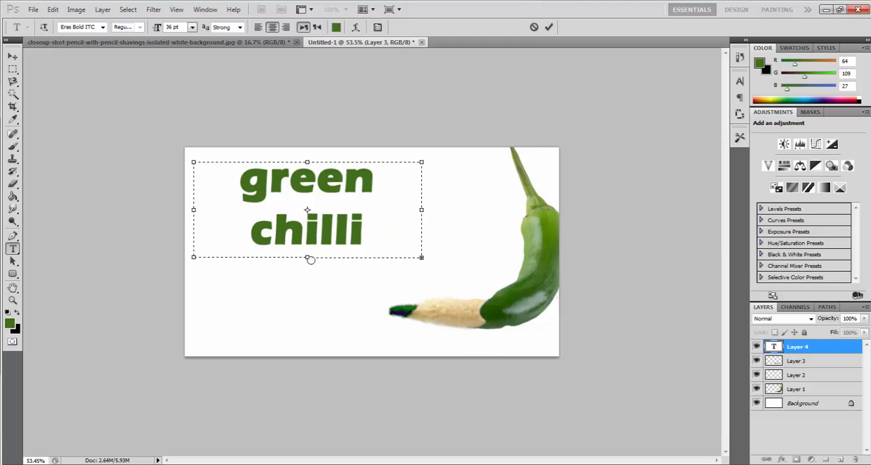
# - Extend the text box downward, add "pencil" as a third line, then commit the text and deselect its layer
pyautogui.moveTo(308, 259); pyautogui.dragTo(312, 327)
pyautogui.press('Return')
pyautogui.write('pencil')
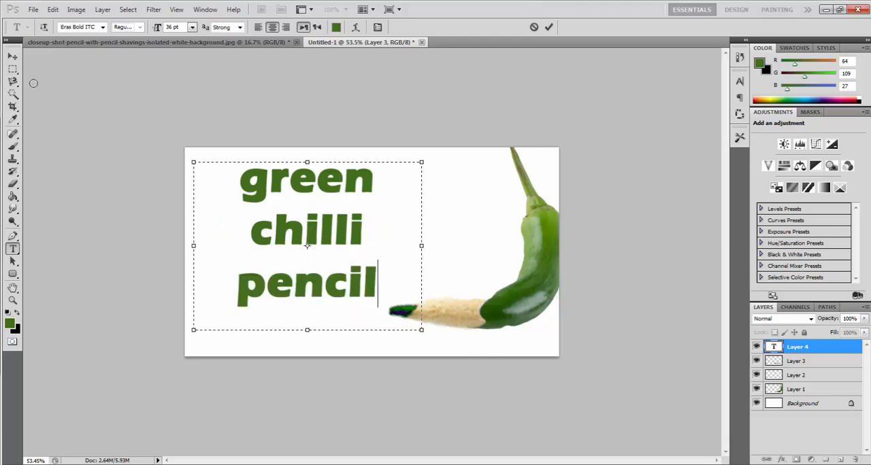
pyautogui.click(12, 55)
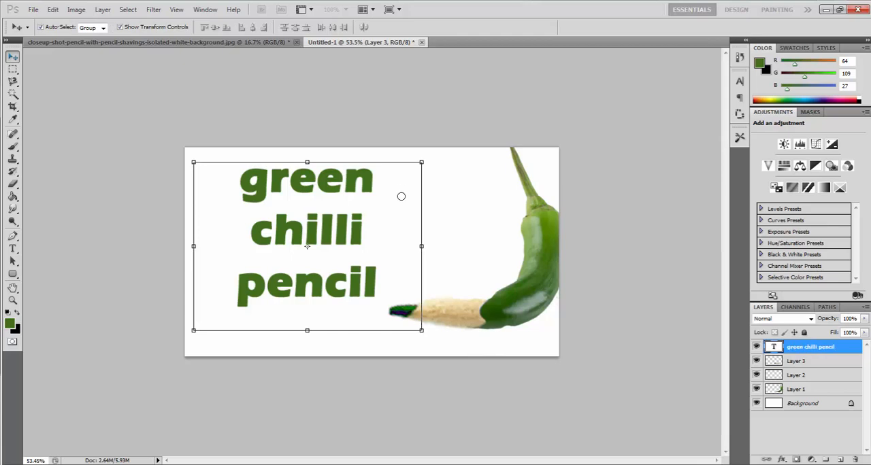
pyautogui.click(460, 191)
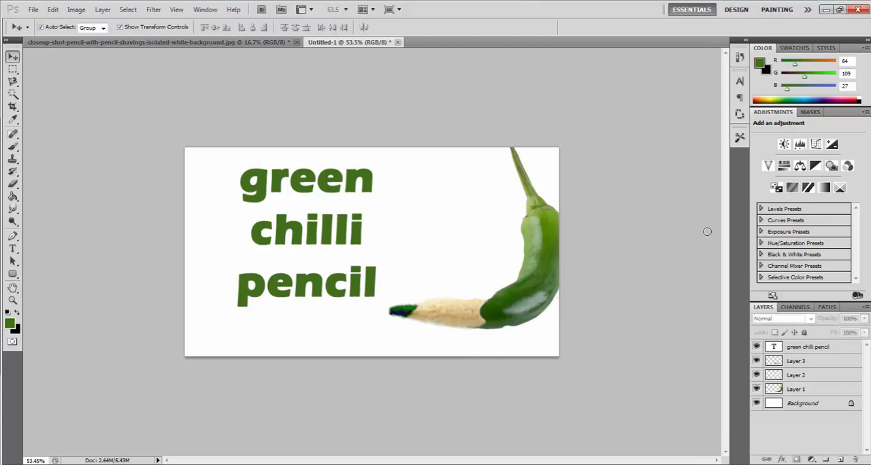